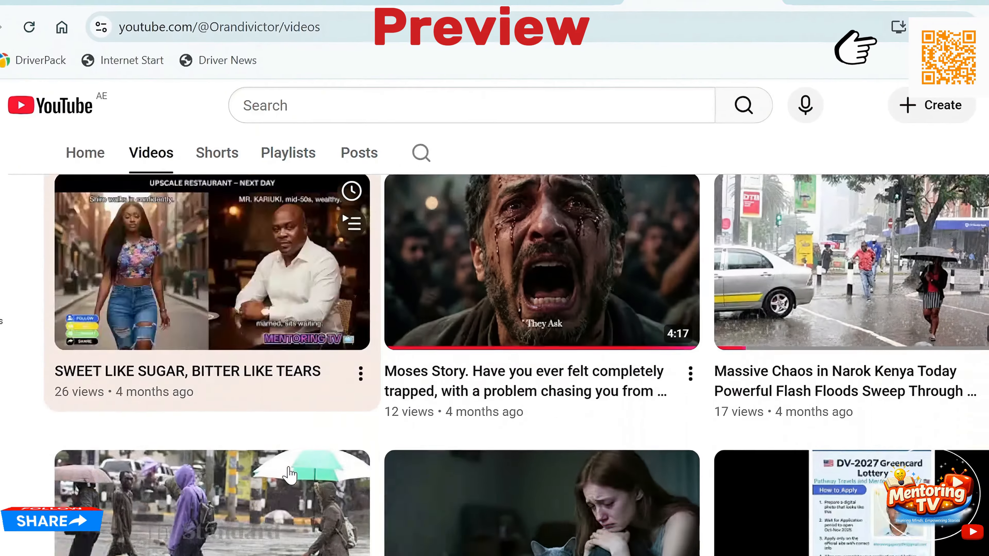
scroll(283, 481, down, 20)
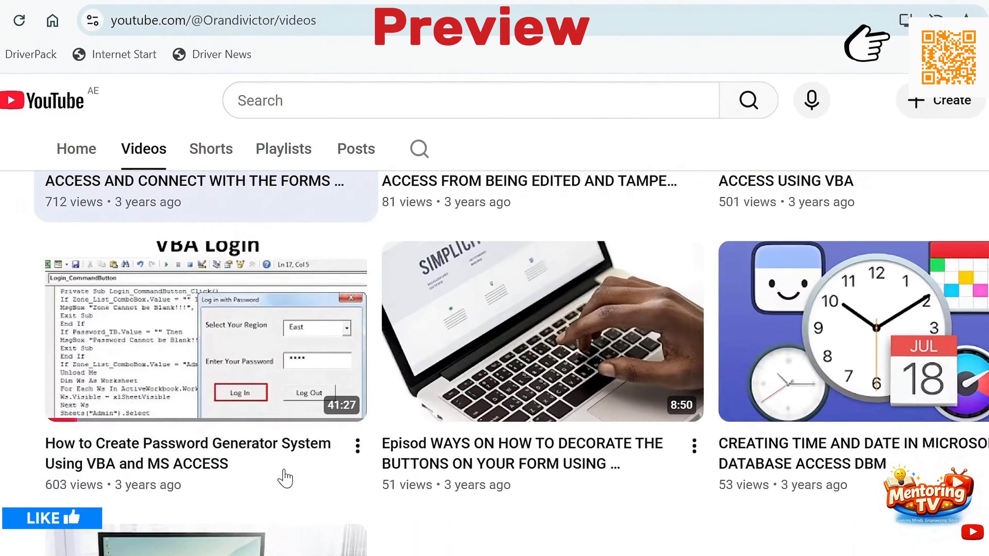
- Browse the K countries to Katar's Doha consulate page, then return to the country search
scroll(295, 464, up, 20)
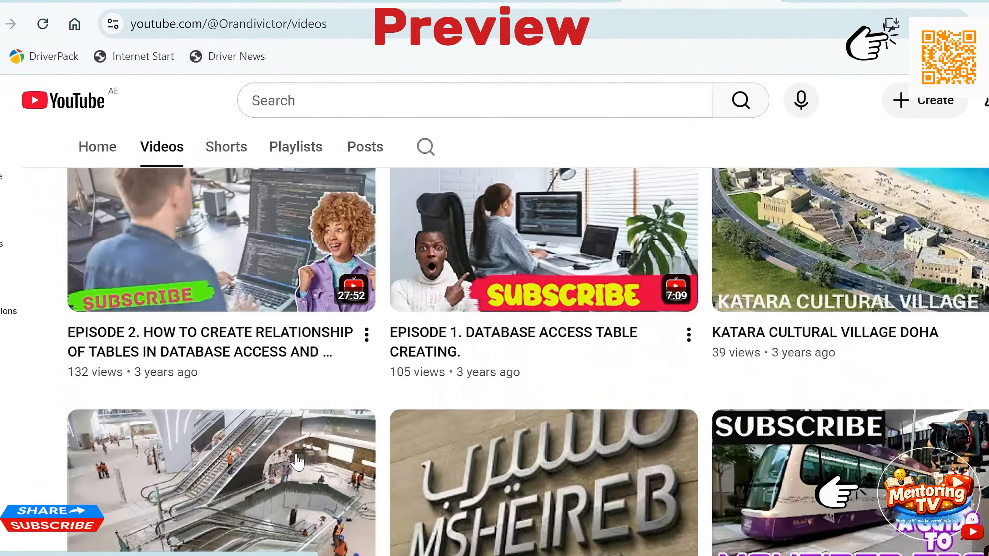
scroll(307, 449, up, 5)
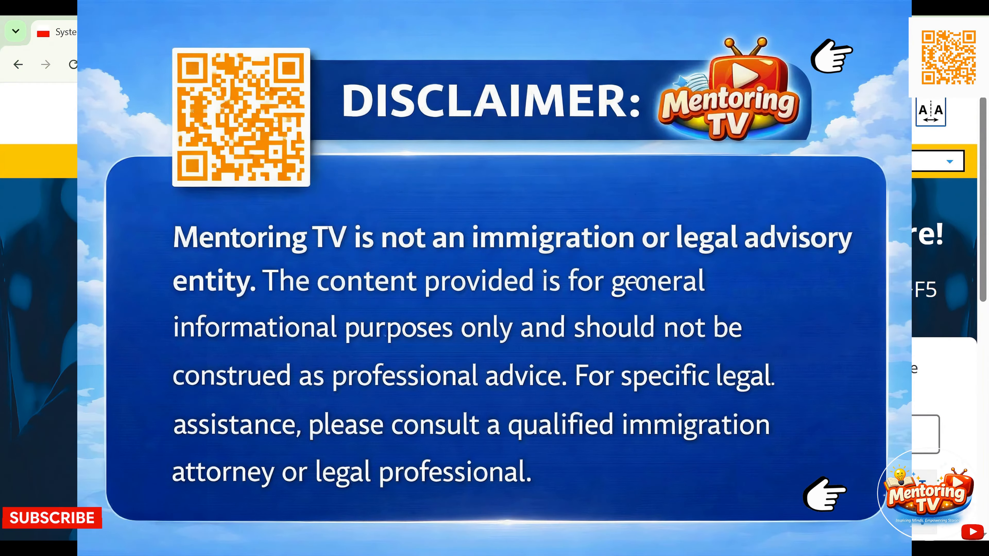
scroll(489, 350, down, 1)
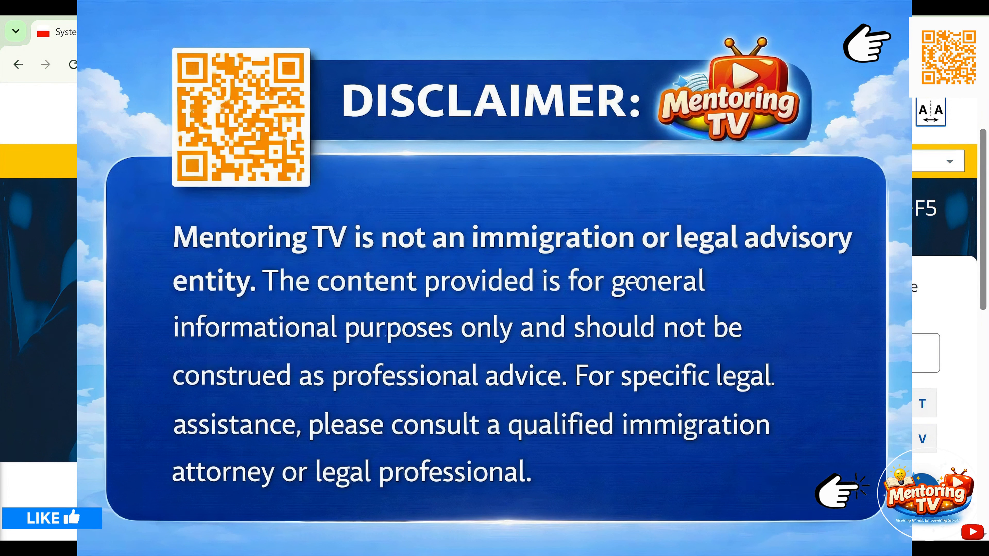
scroll(489, 351, down, 3)
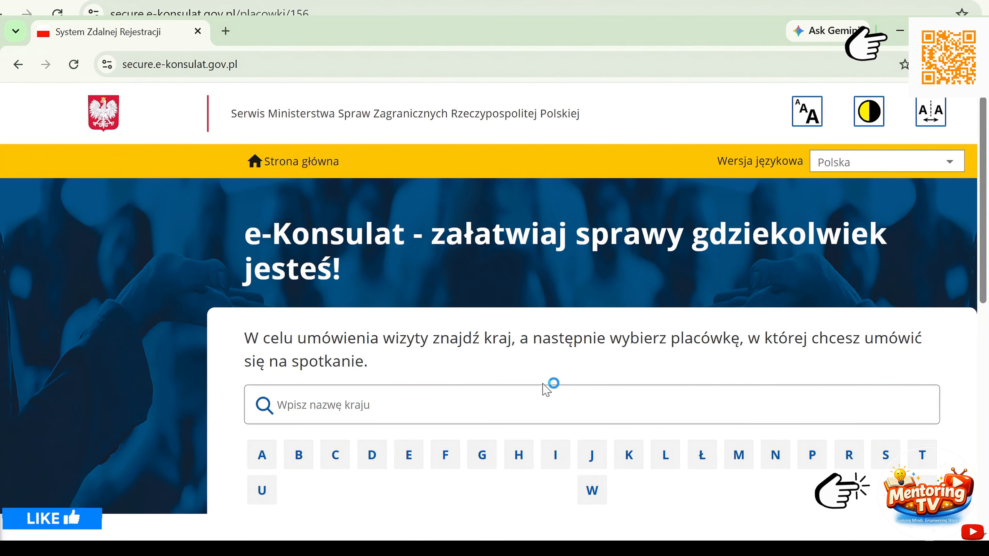
click(629, 456)
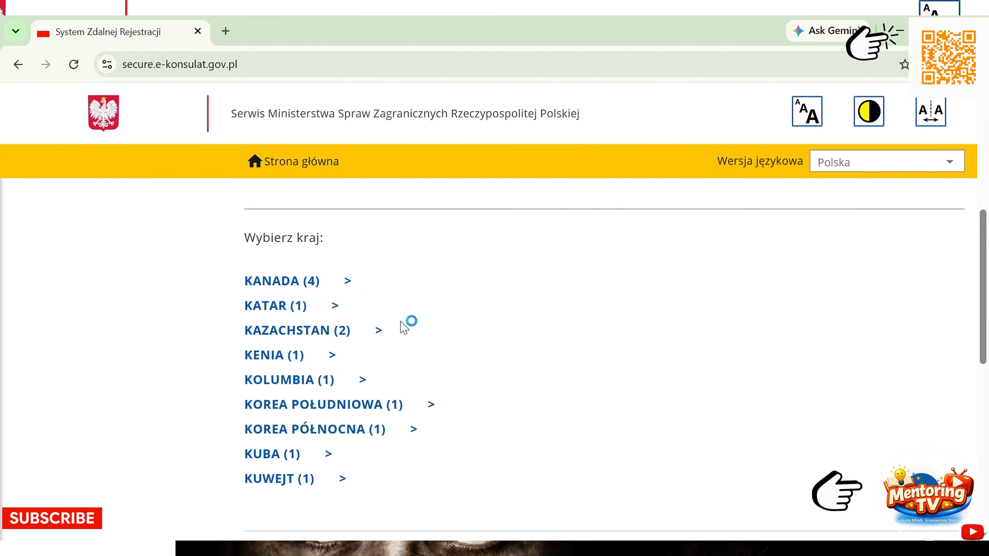
click(311, 306)
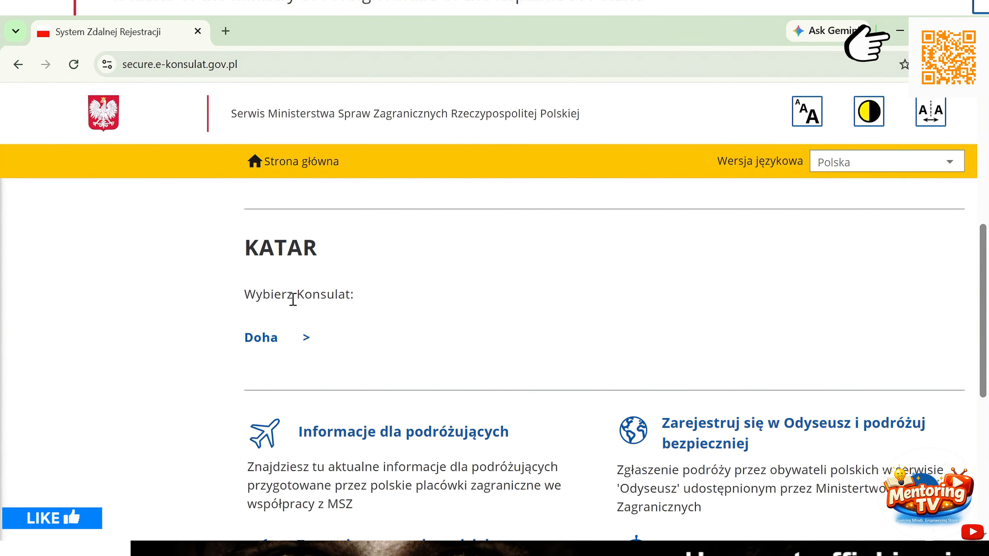
click(261, 339)
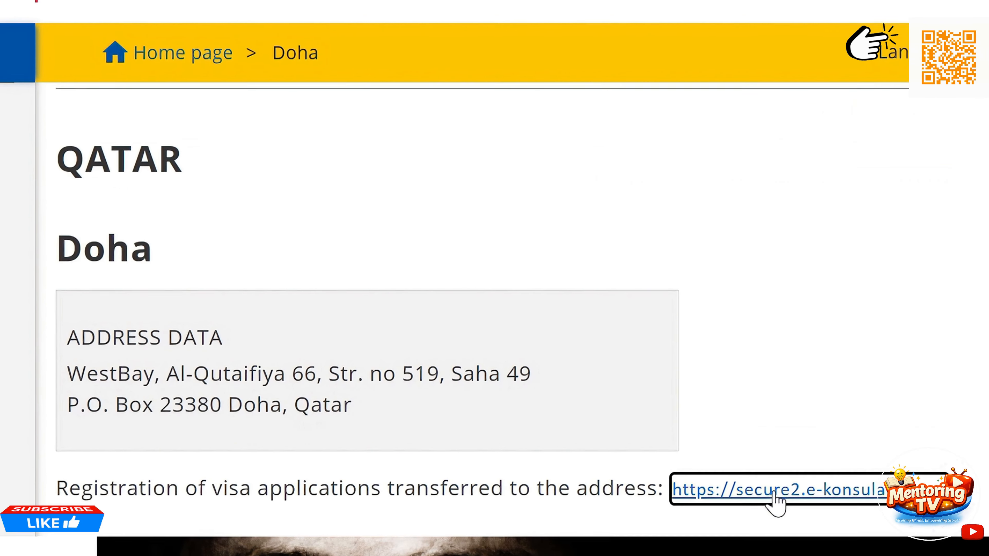
click(776, 491)
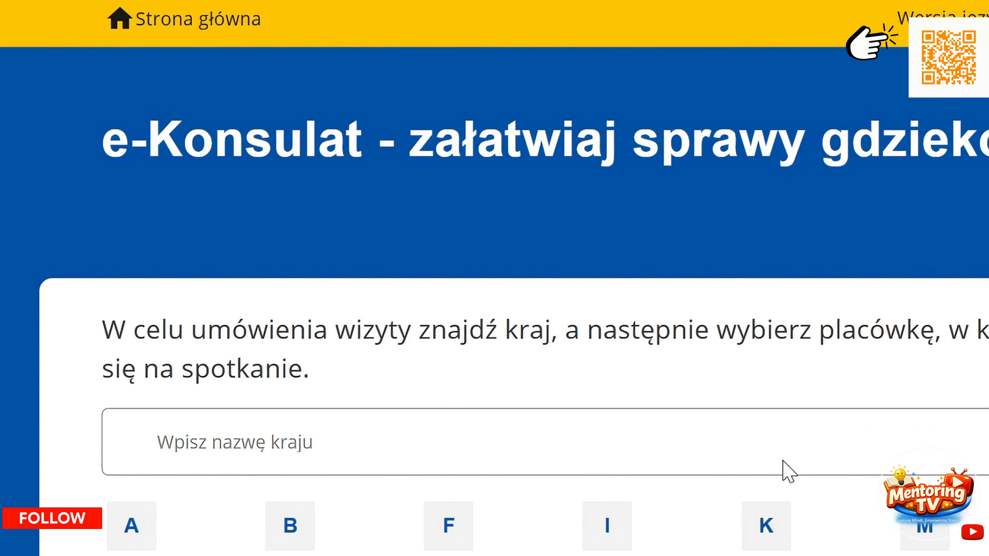
- Switch the e-Konsulat site language to English
scroll(787, 470, down, 5)
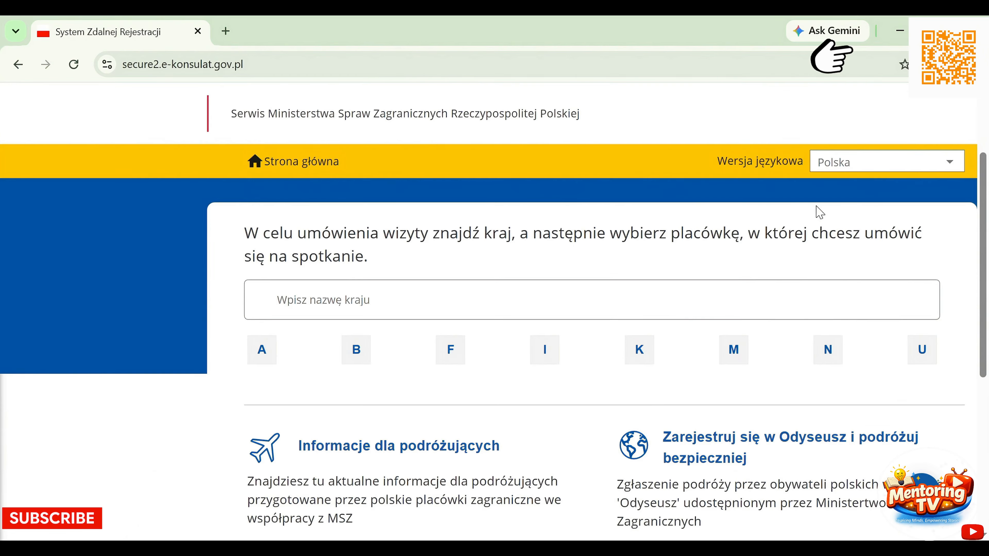
click(849, 168)
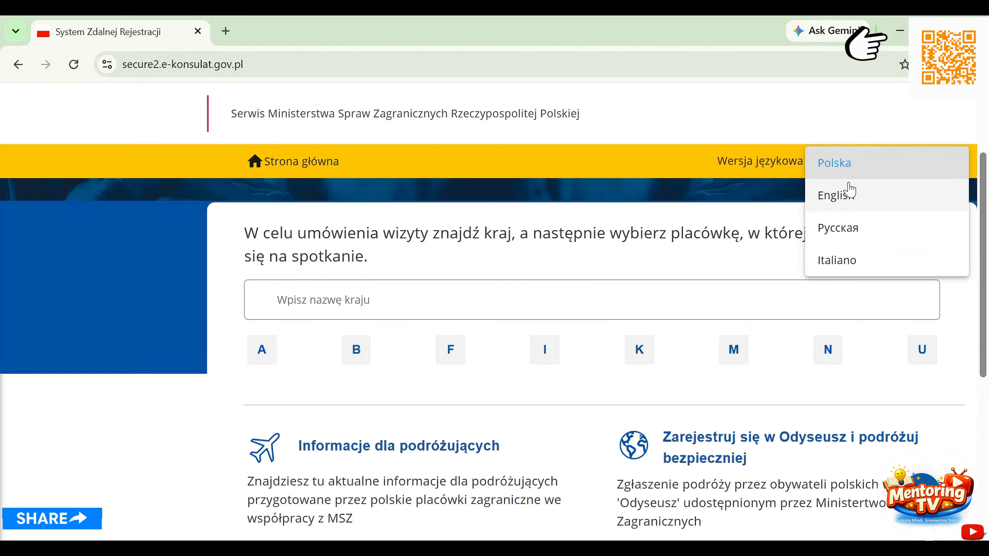
click(849, 200)
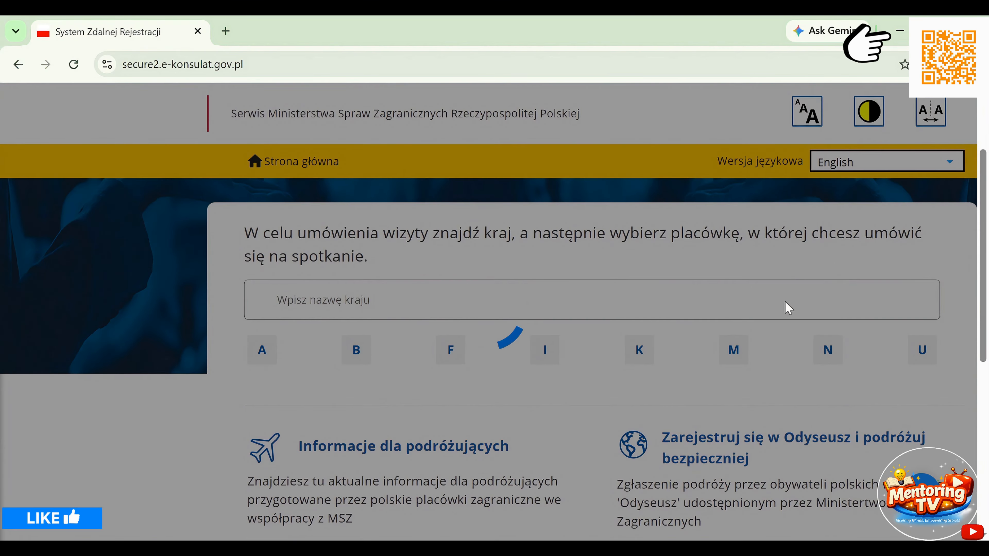
- List the countries starting with Q and open QATAR's consulates
scroll(770, 328, down, 1)
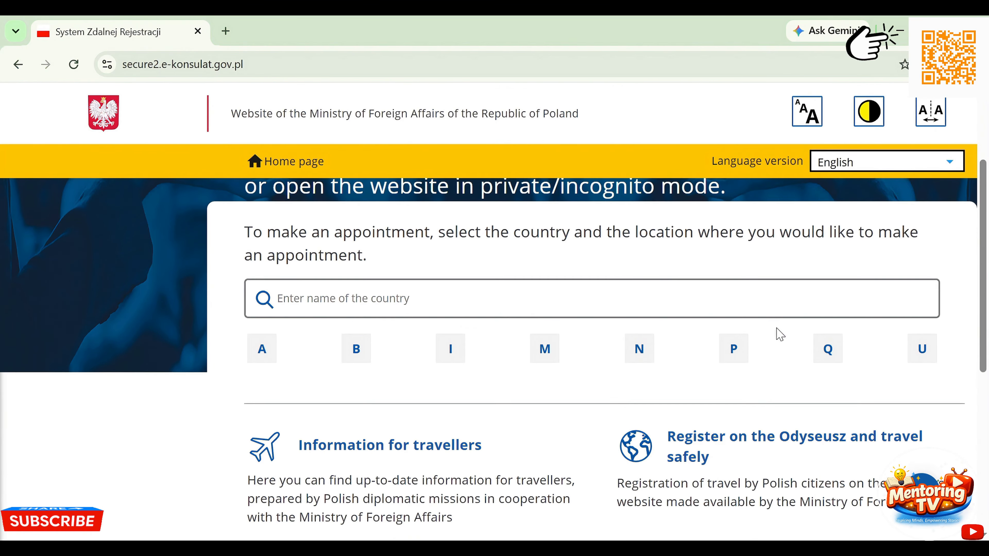
click(823, 349)
click(823, 350)
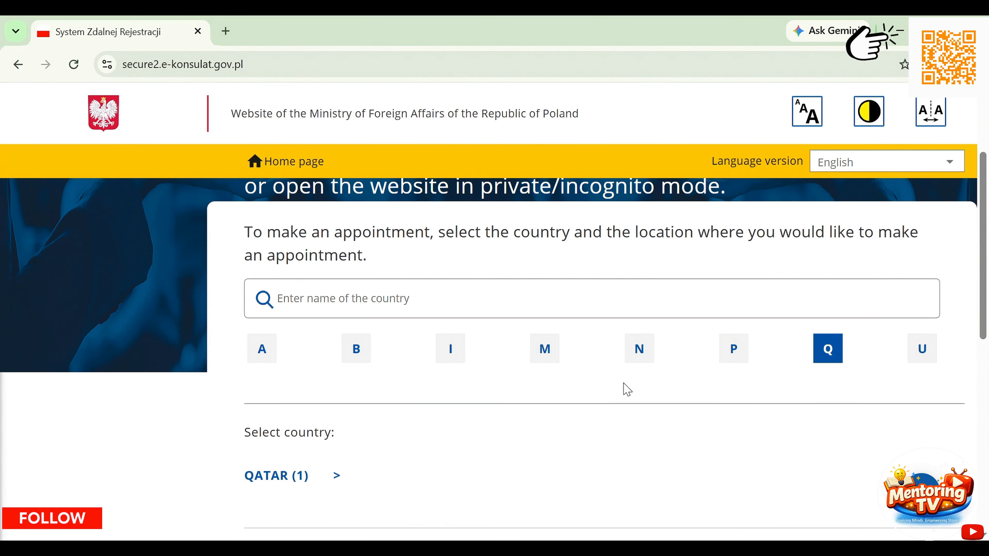
scroll(627, 390, down, 7)
scroll(596, 382, up, 4)
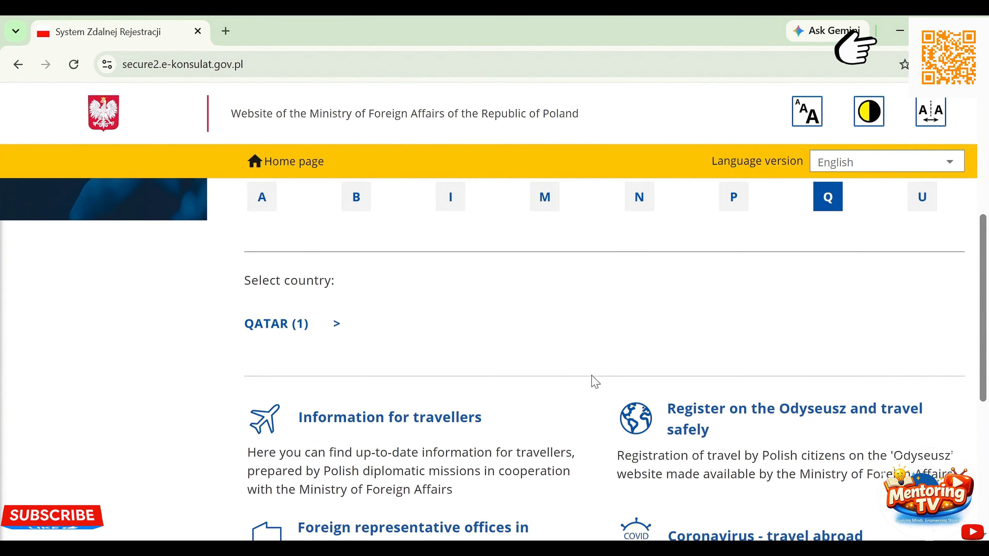
scroll(596, 382, up, 1)
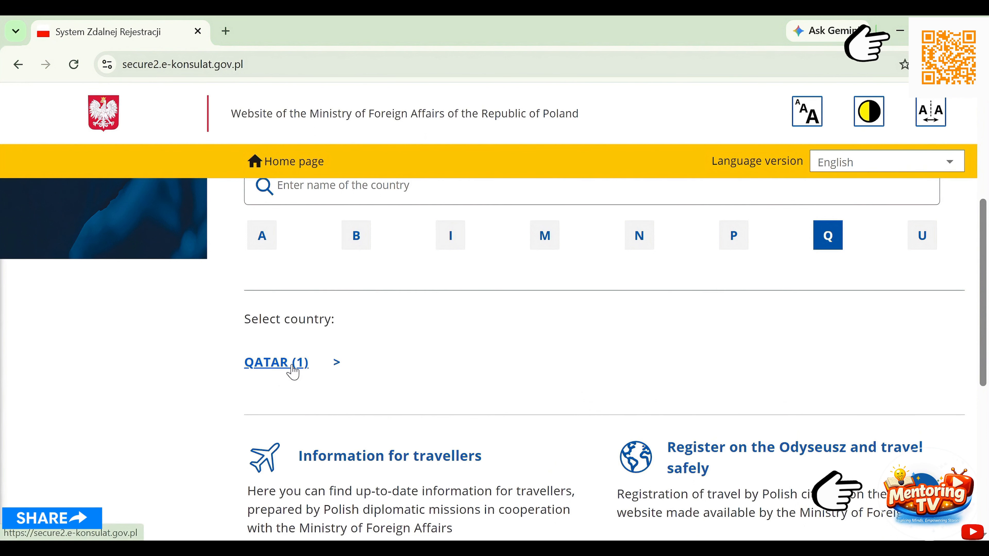
click(294, 374)
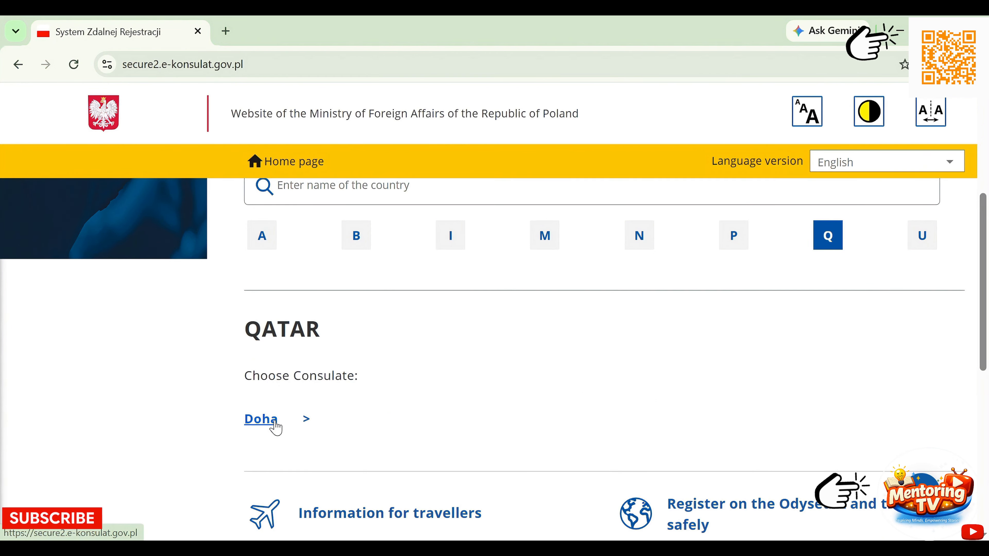
- Open the Doha consulate page and select its address details
click(261, 419)
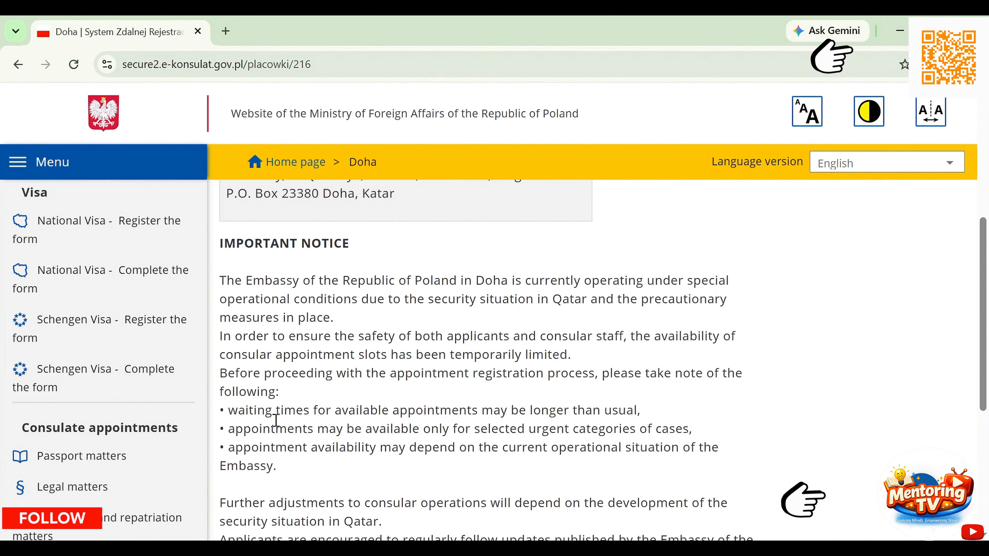
scroll(276, 419, down, 1)
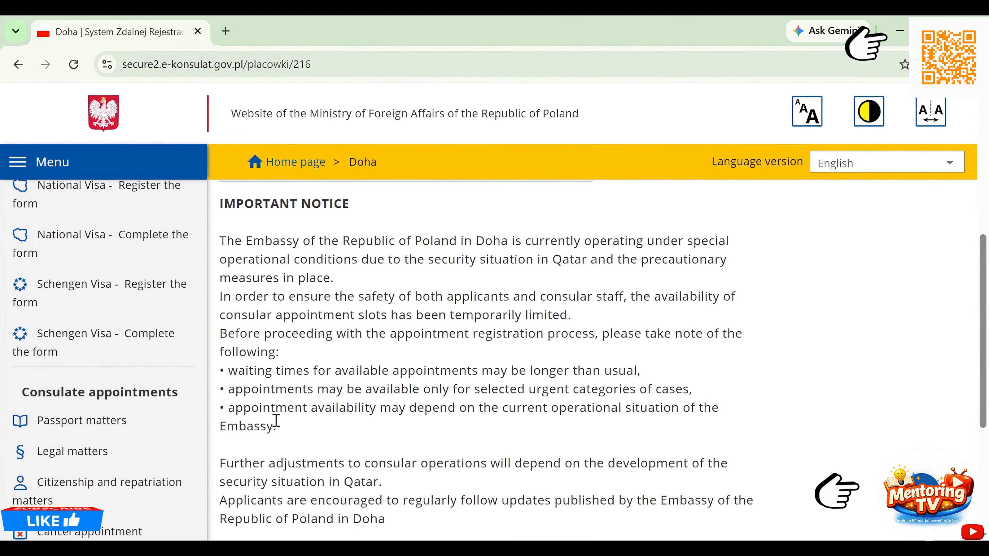
scroll(276, 420, down, 3)
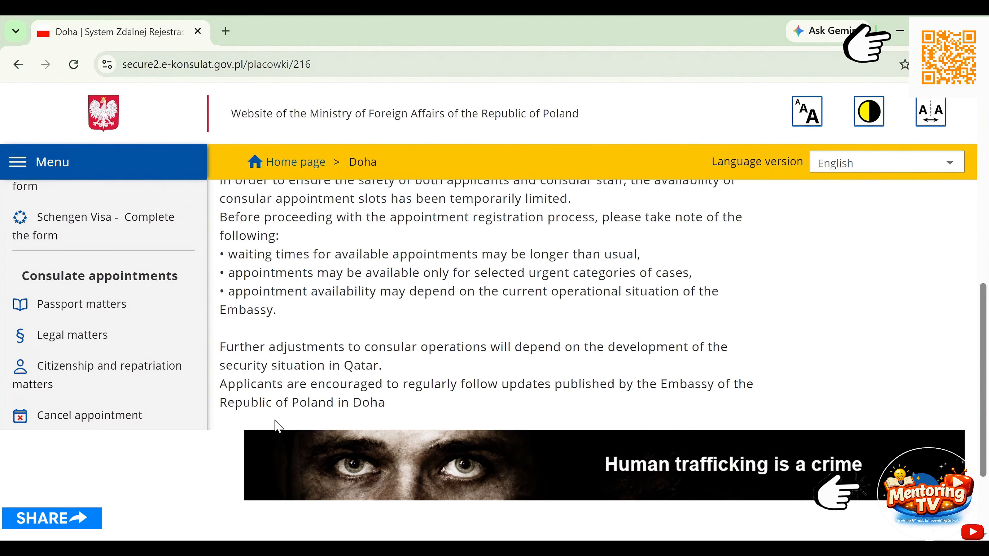
scroll(276, 425, up, 9)
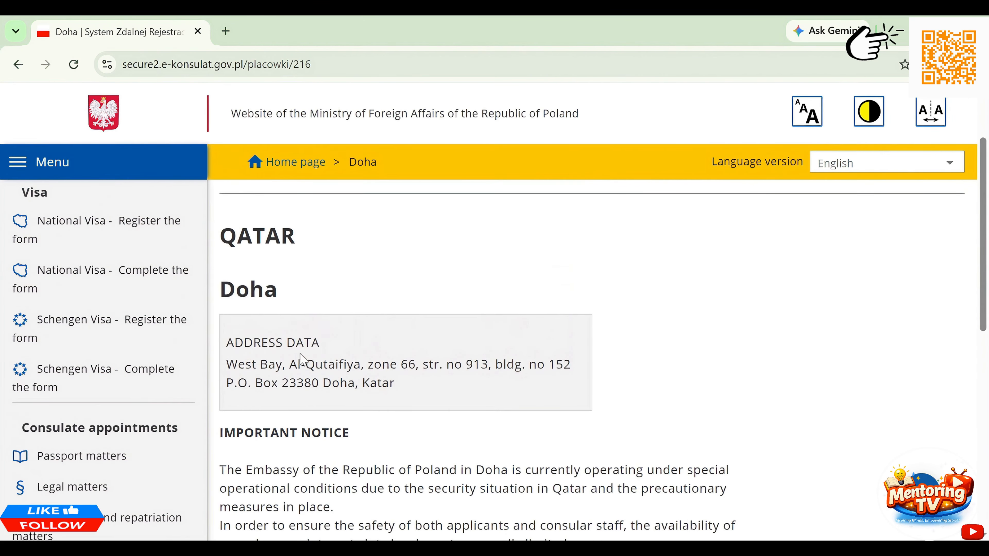
drag(401, 388, 229, 337)
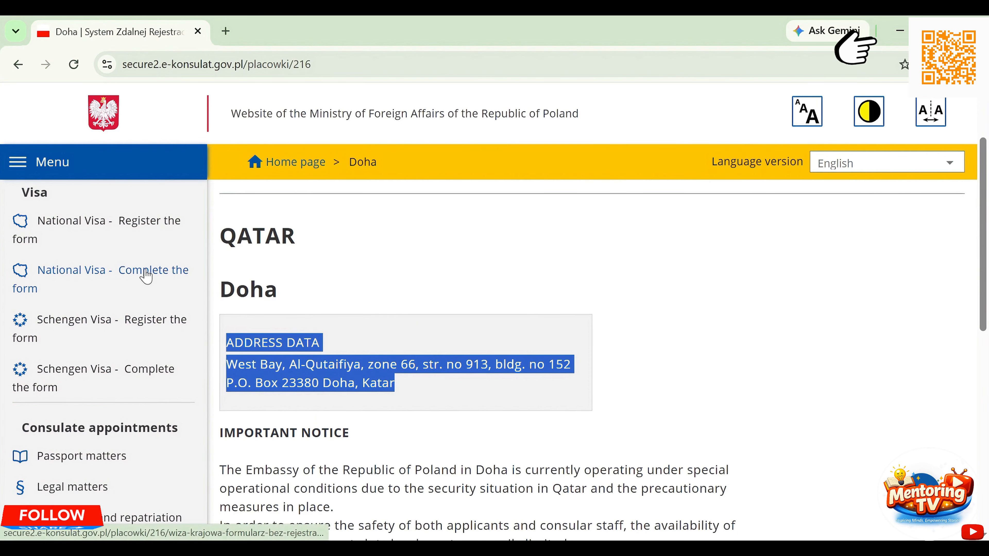
- On the national visa registration page, enter the image verification characters and submit them
click(122, 232)
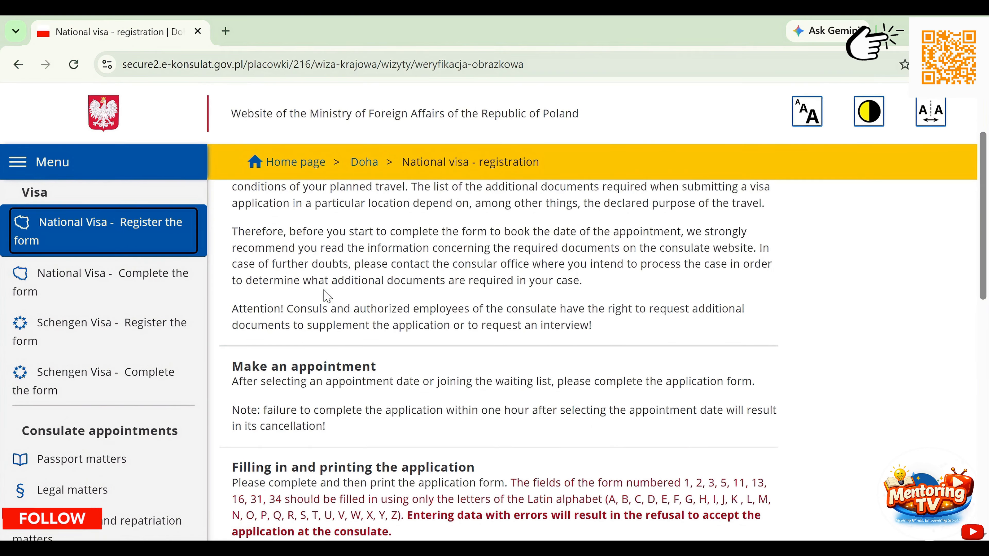
scroll(327, 296, down, 10)
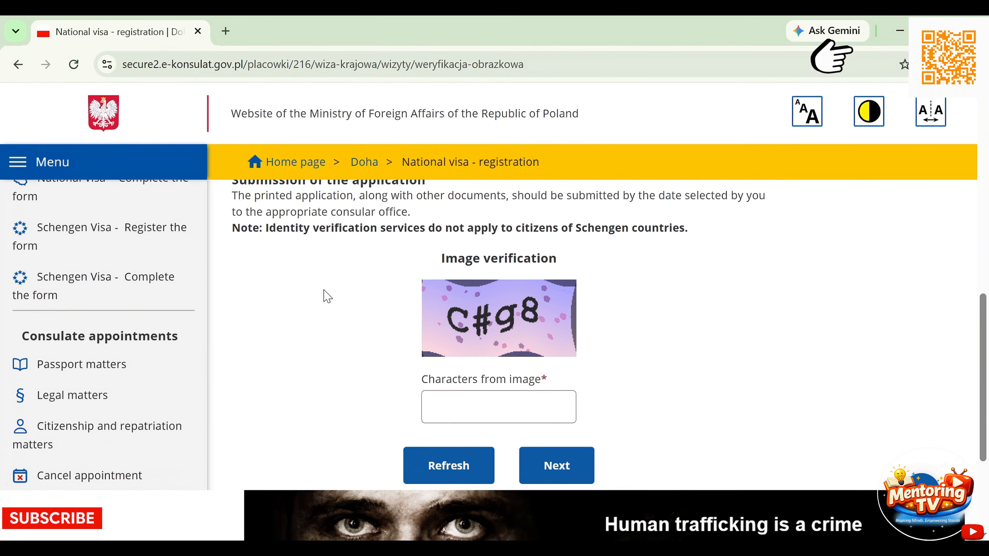
scroll(369, 308, down, 1)
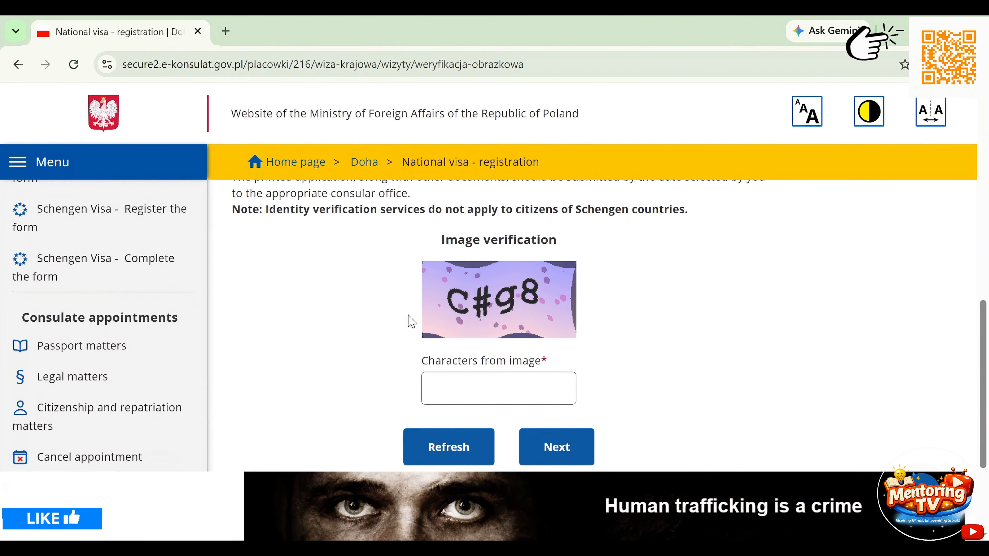
click(461, 401)
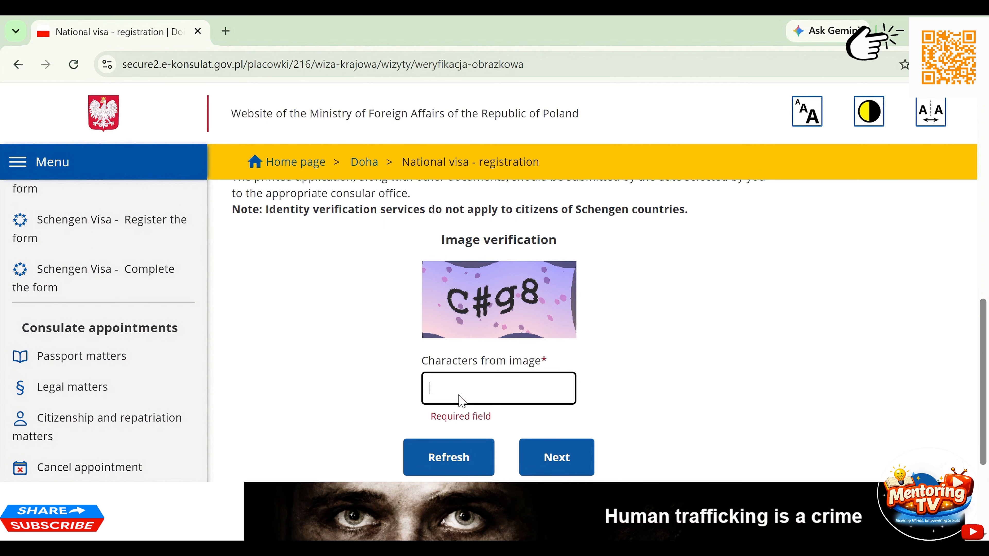
text(C#g8)
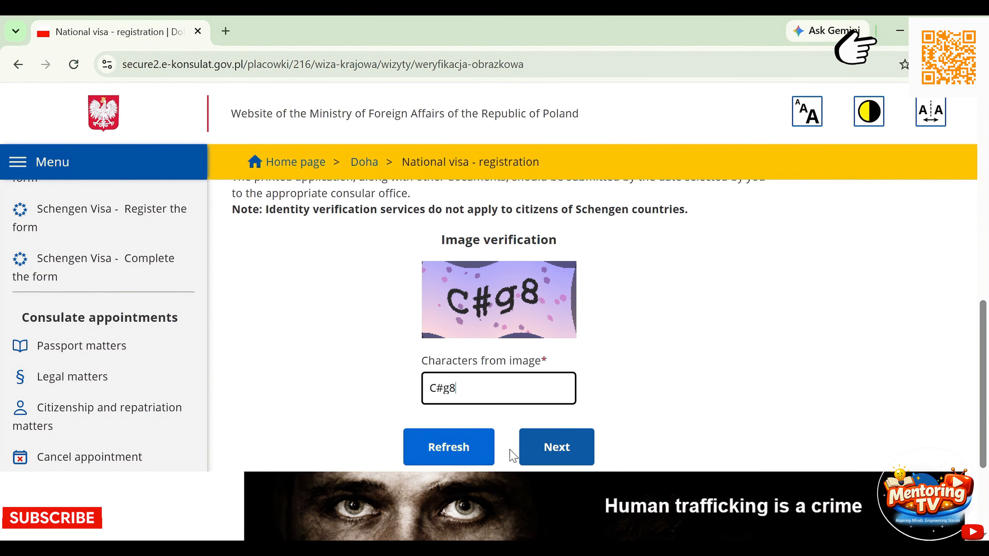
click(552, 452)
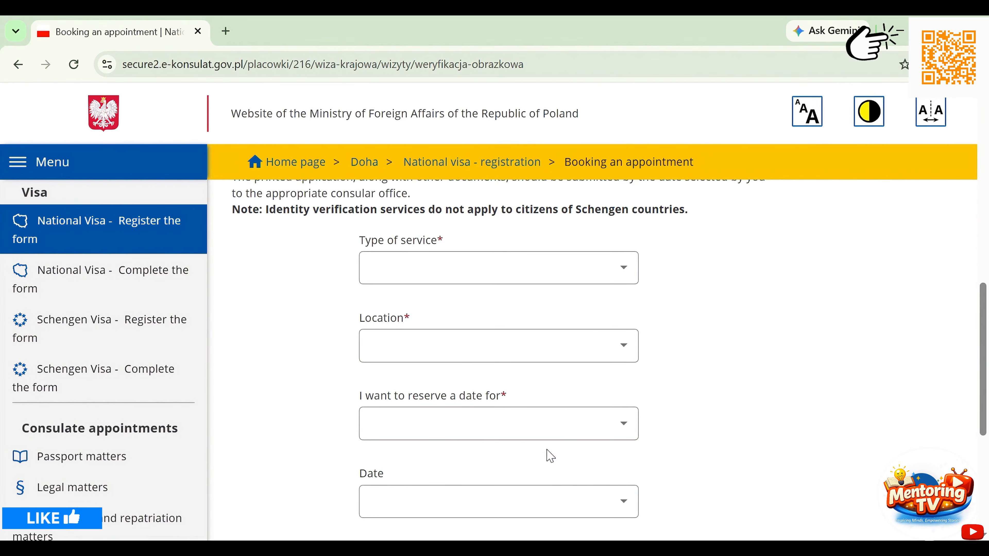
- Choose 'National visa - work' as service and Doha as location, then continue
click(552, 273)
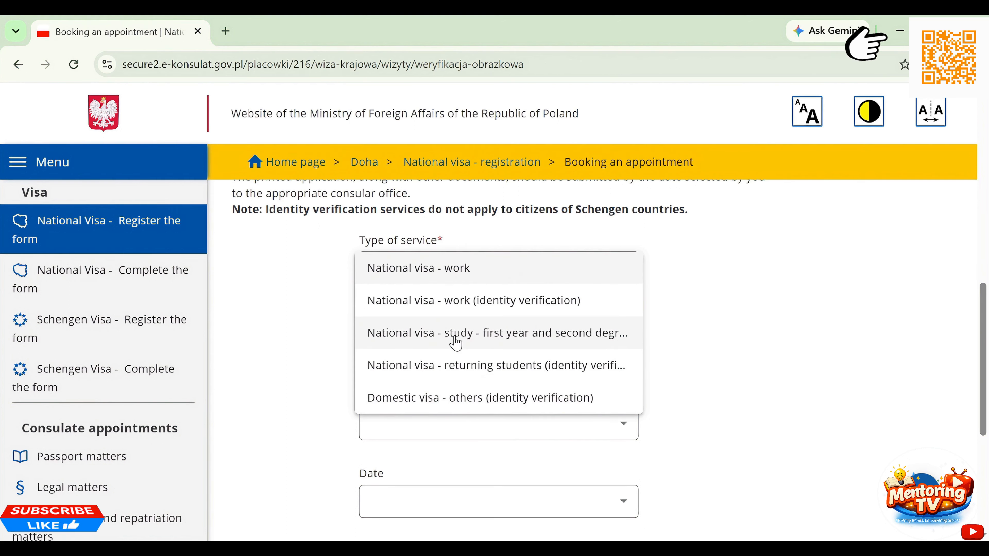
click(448, 277)
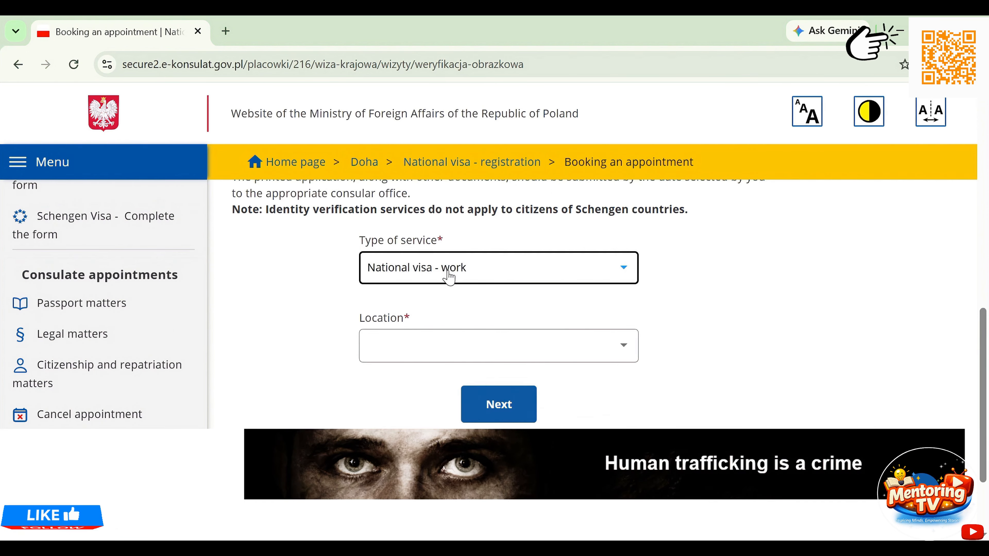
click(453, 355)
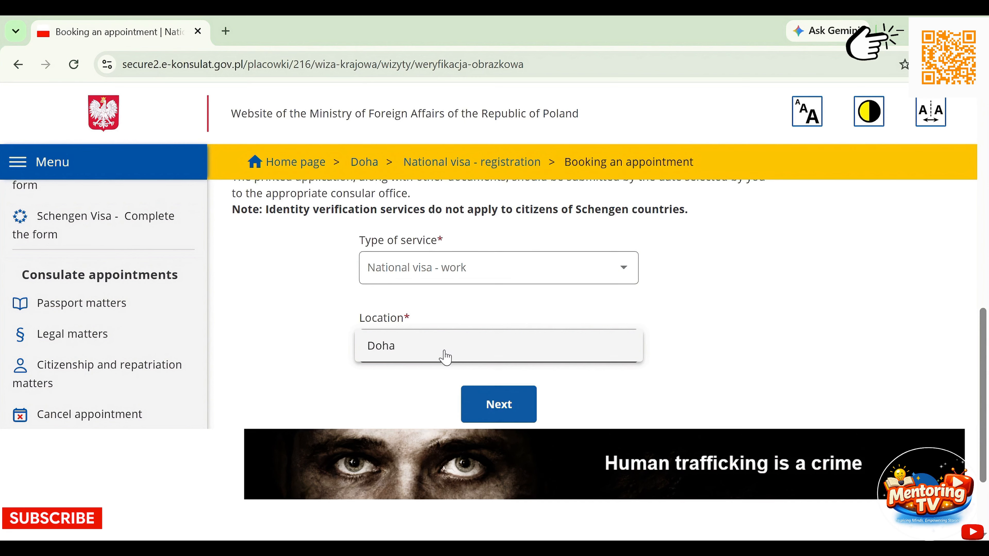
click(434, 350)
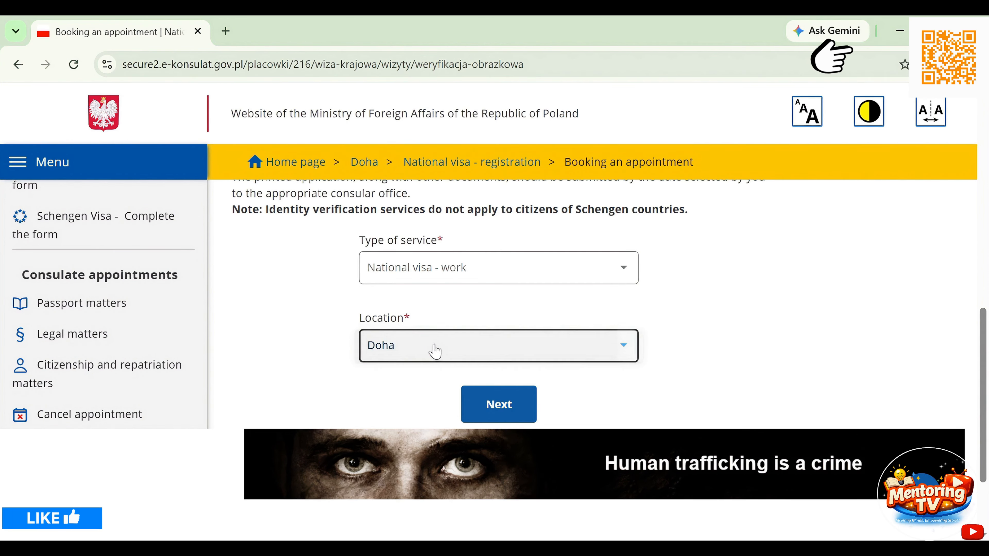
click(493, 407)
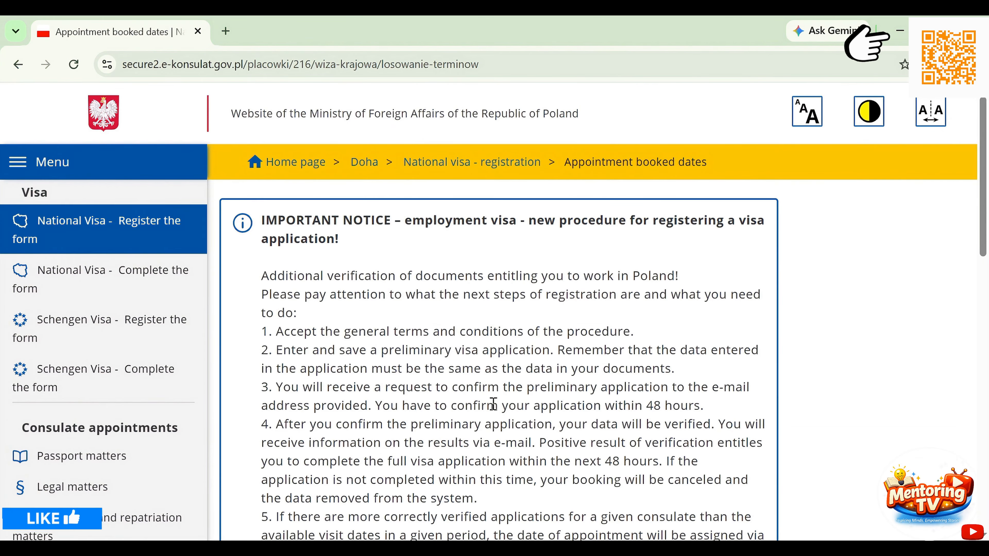
- Scroll past the booking notice and available hours to start the preliminary application form
scroll(492, 404, down, 5)
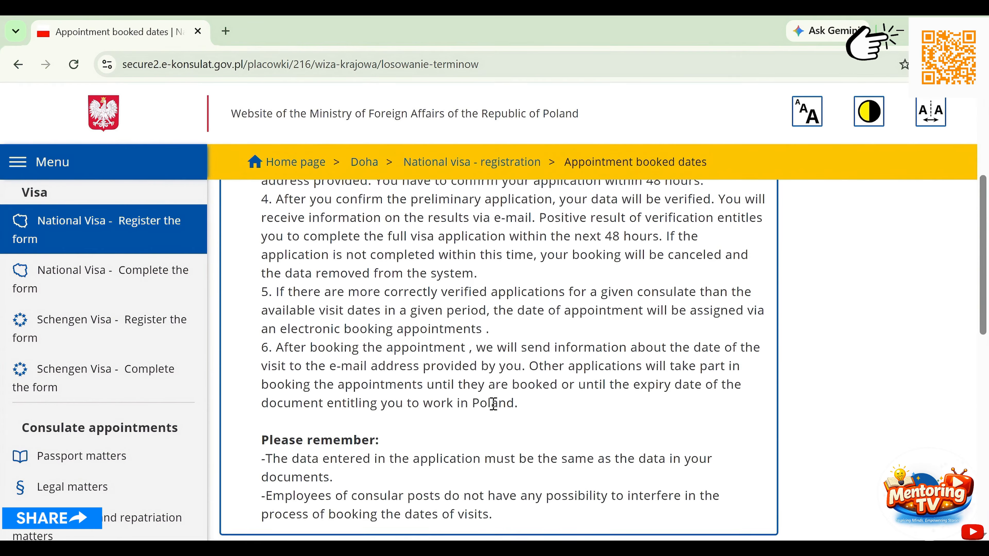
scroll(493, 404, down, 8)
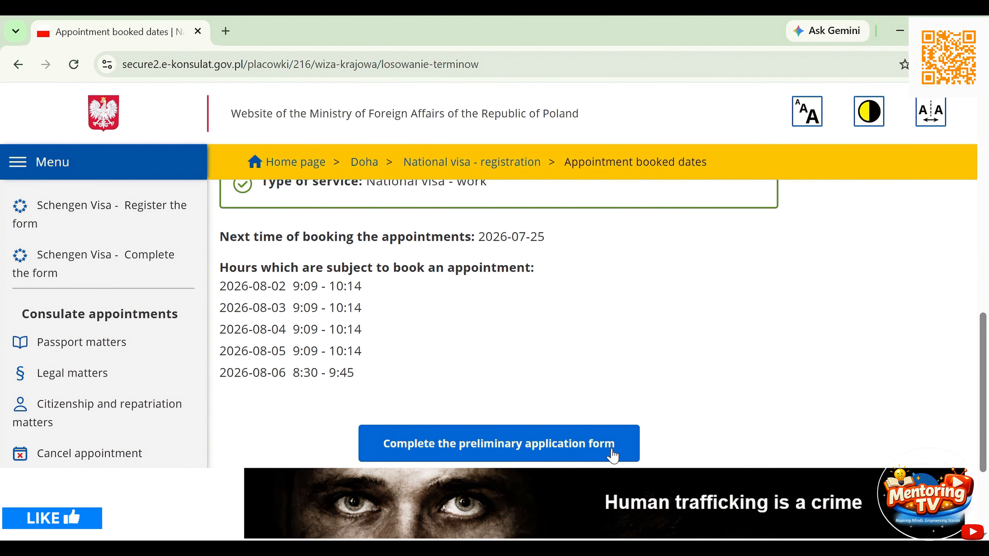
click(592, 454)
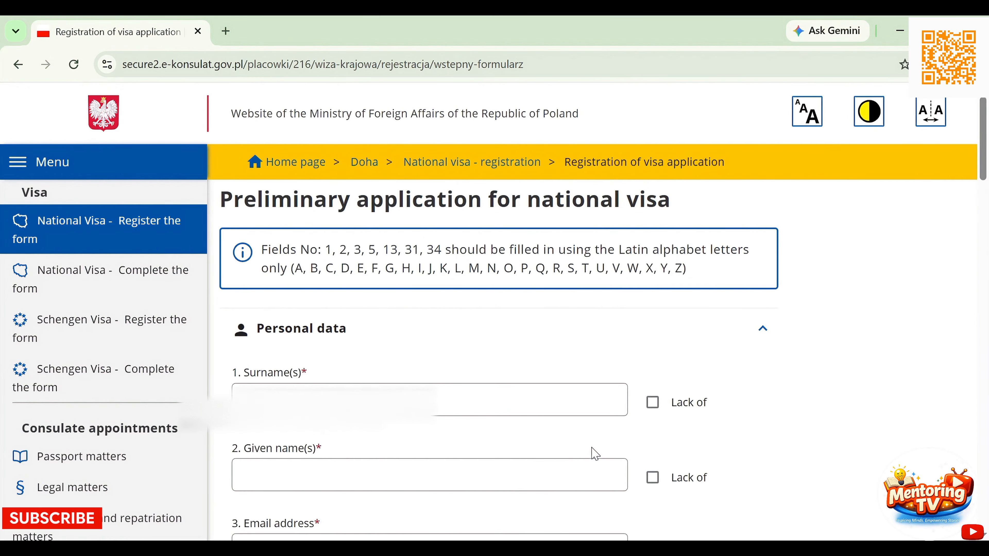
- Dismiss the surname autofill suggestion and correct the phone number
scroll(591, 452, down, 3)
click(496, 300)
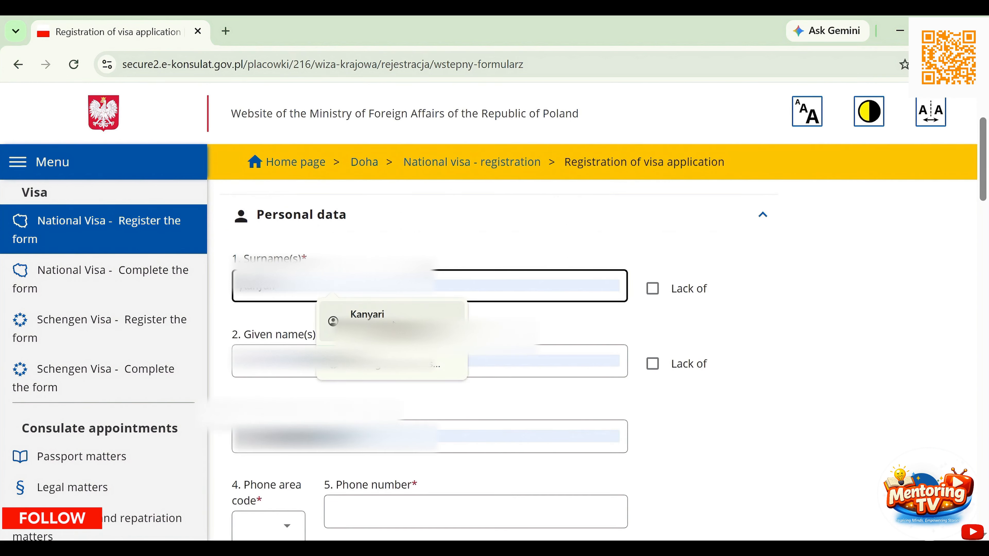
click(494, 293)
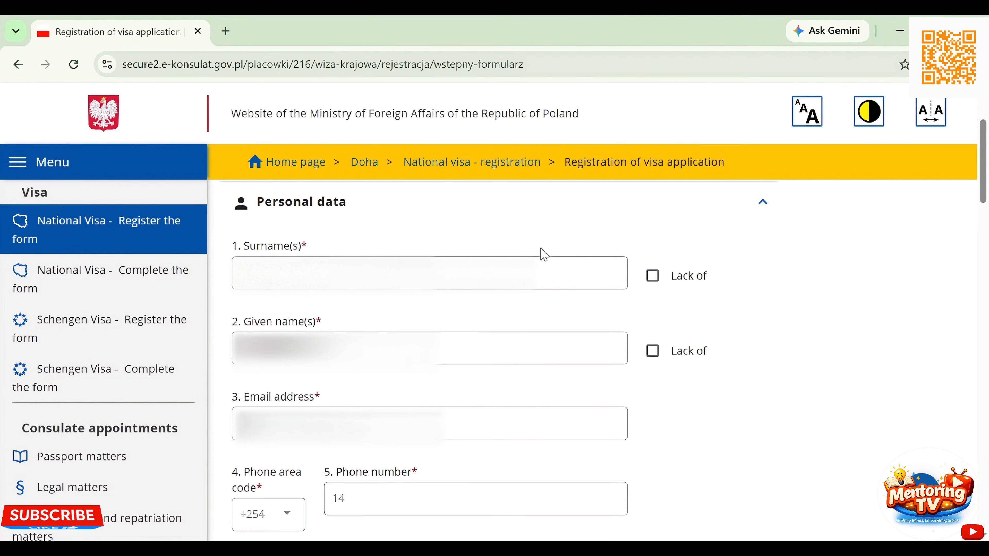
scroll(544, 255, down, 5)
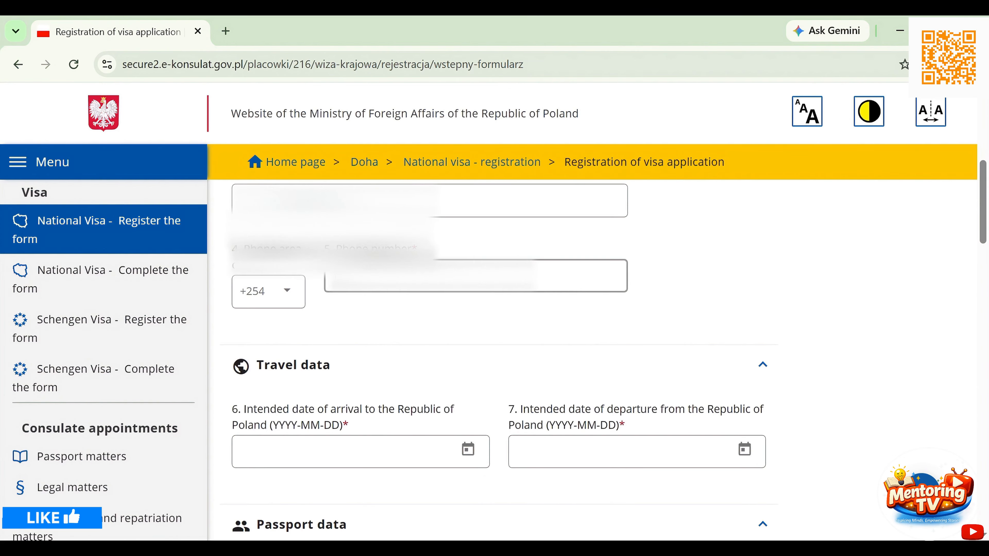
click(544, 269)
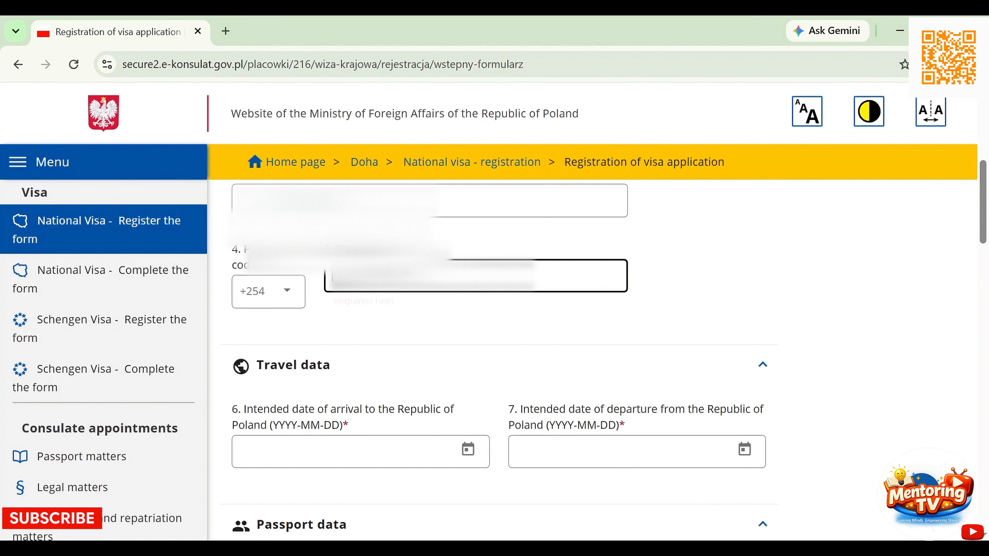
key(BackSpace)
text(7)
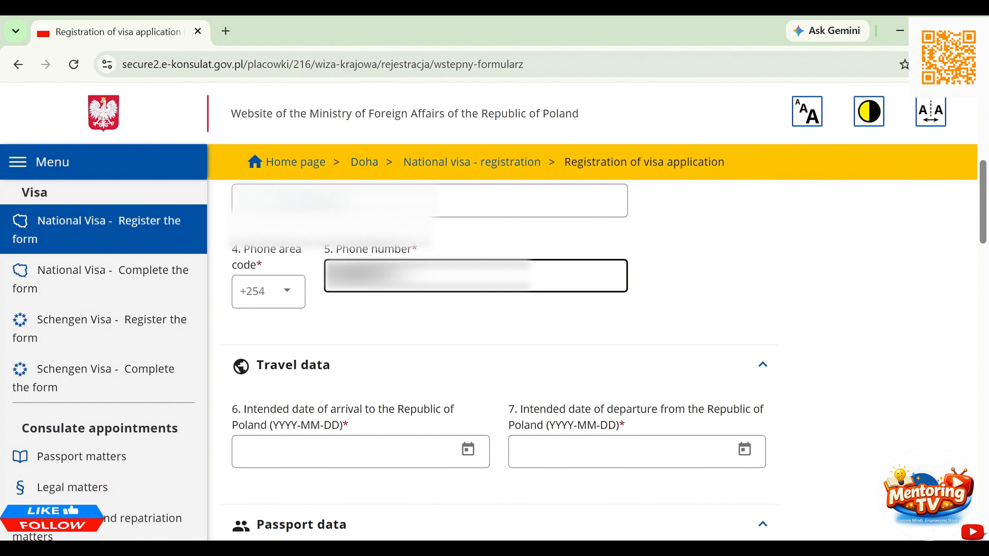
scroll(408, 323, down, 3)
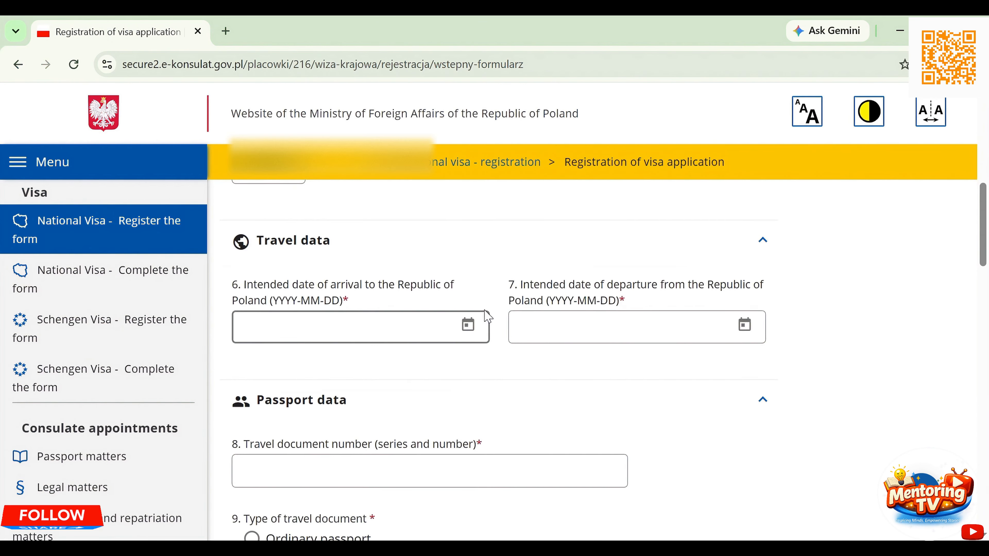
- Set the arrival date to 2026-10-15, correcting an initial 2026-09-30 pick
click(468, 324)
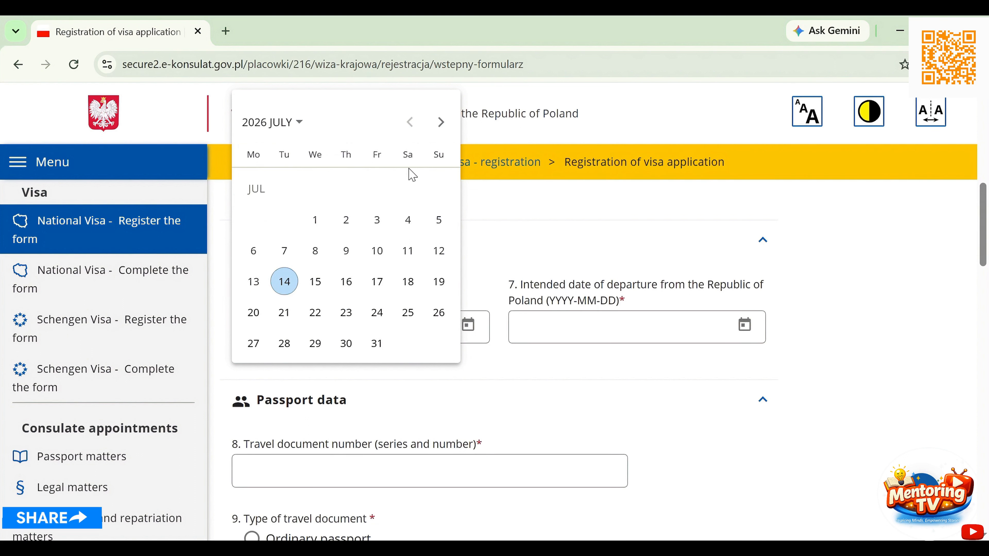
click(441, 124)
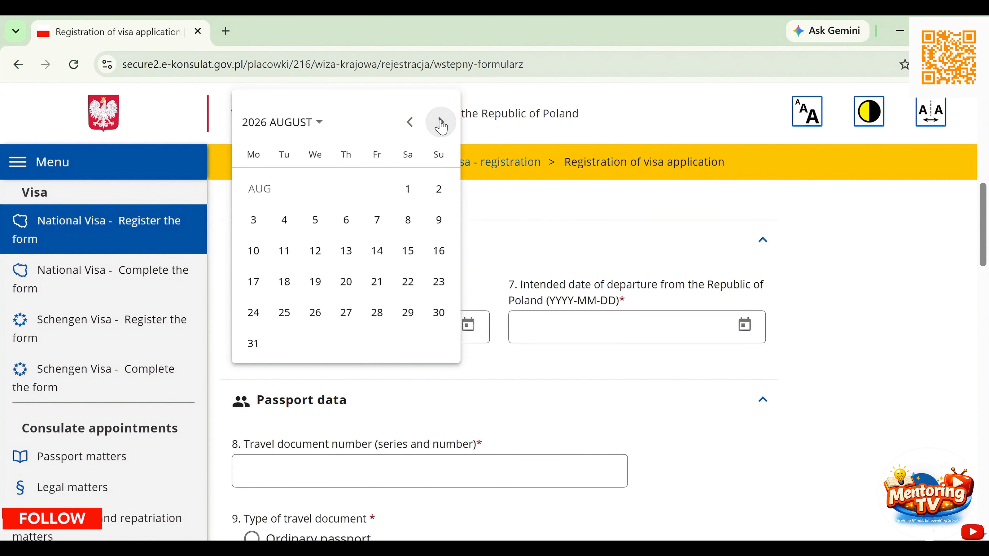
click(442, 123)
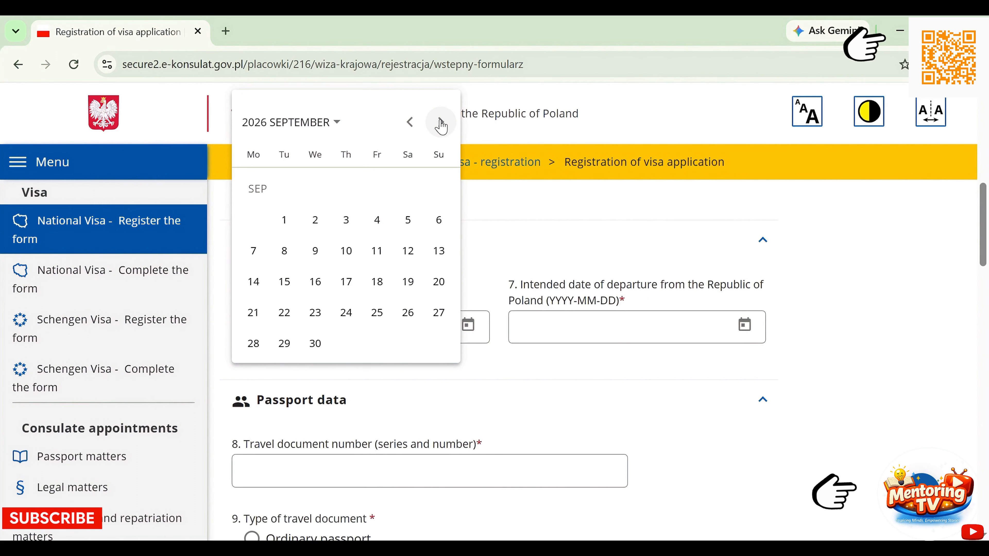
click(320, 348)
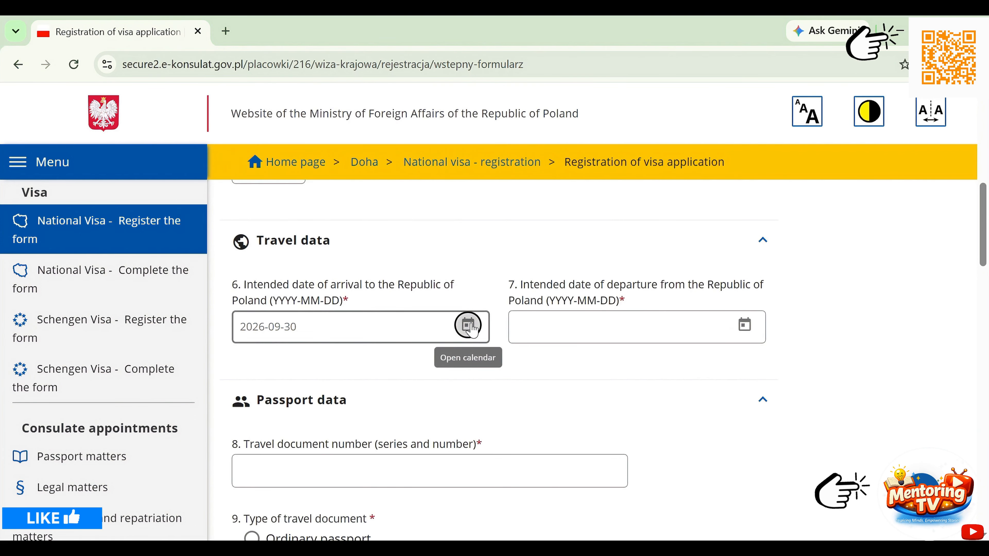
click(468, 325)
click(439, 124)
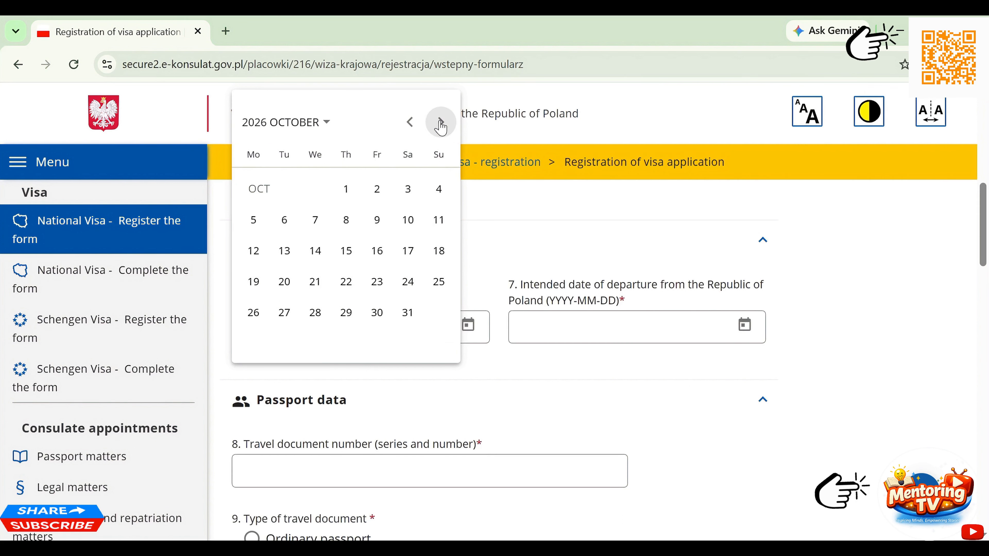
click(346, 250)
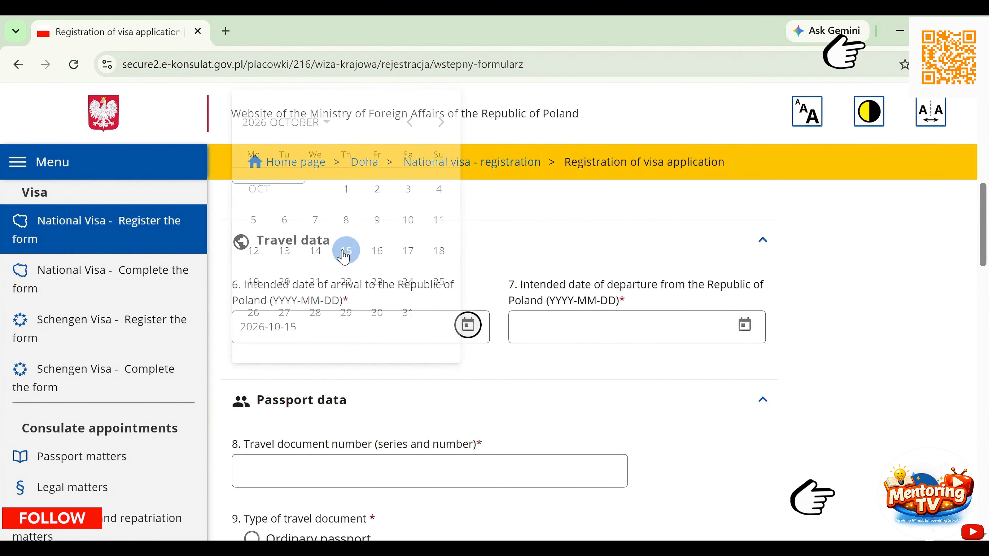
- Set the departure date to 2029-03-16 using the calendar's year and month pickers
click(553, 332)
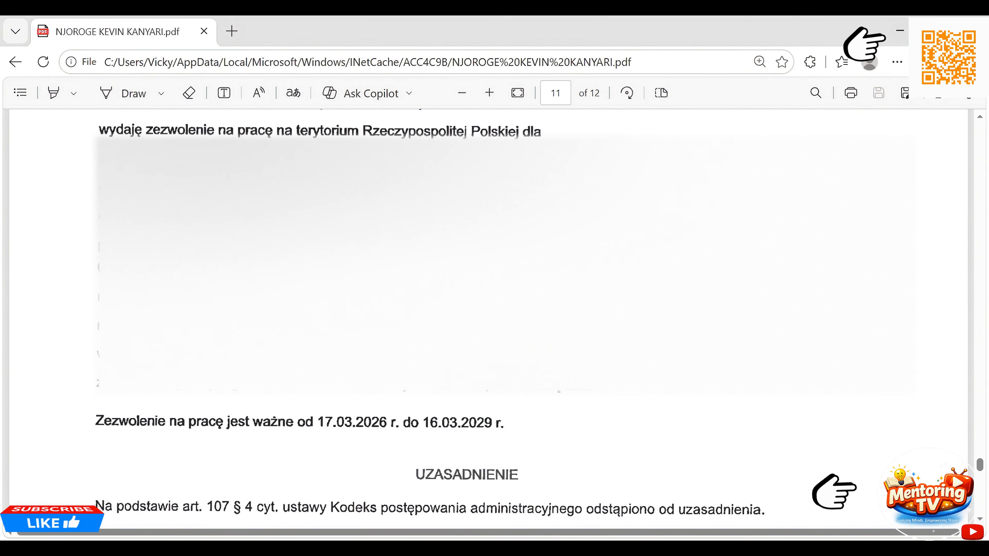
scroll(467, 272, down, 1)
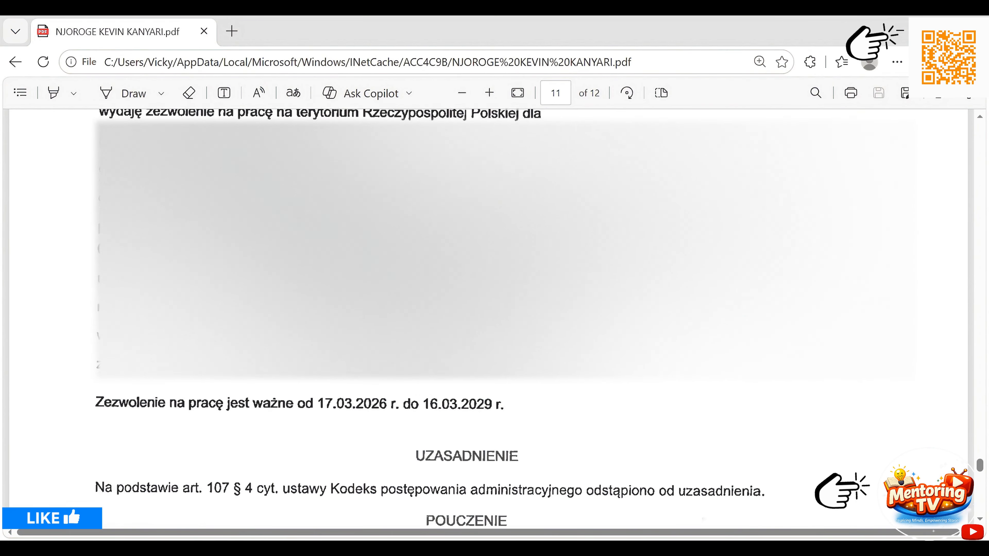
scroll(467, 273, down, 1)
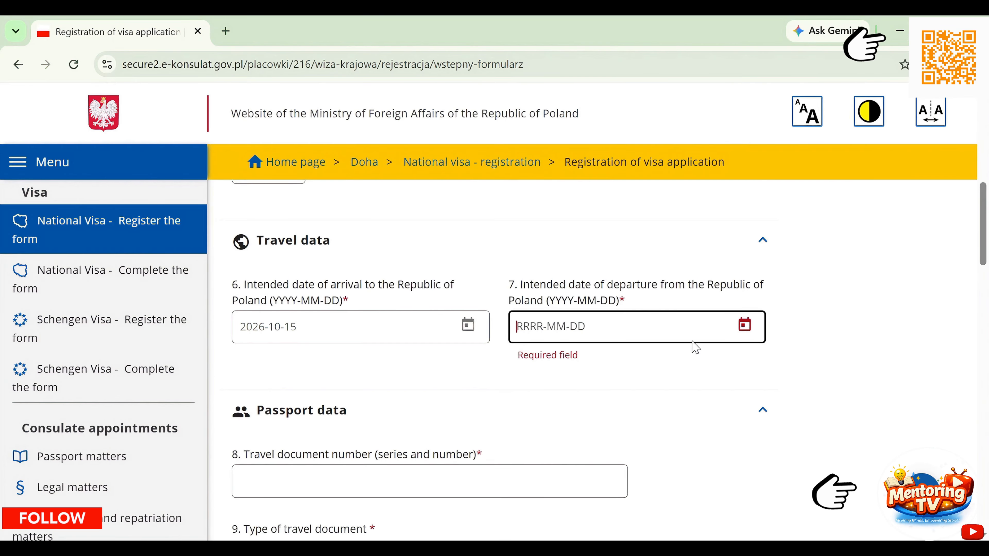
click(744, 324)
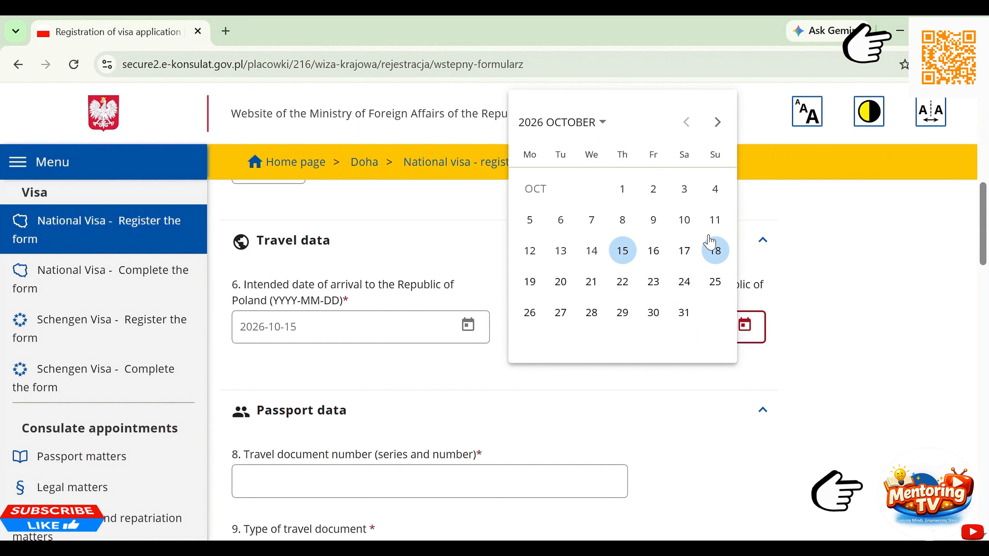
click(570, 134)
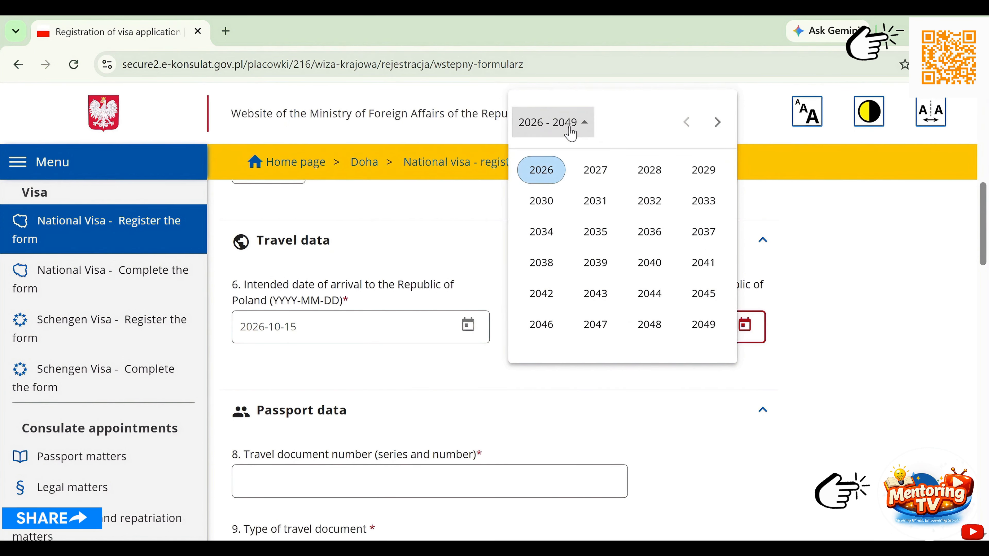
click(695, 175)
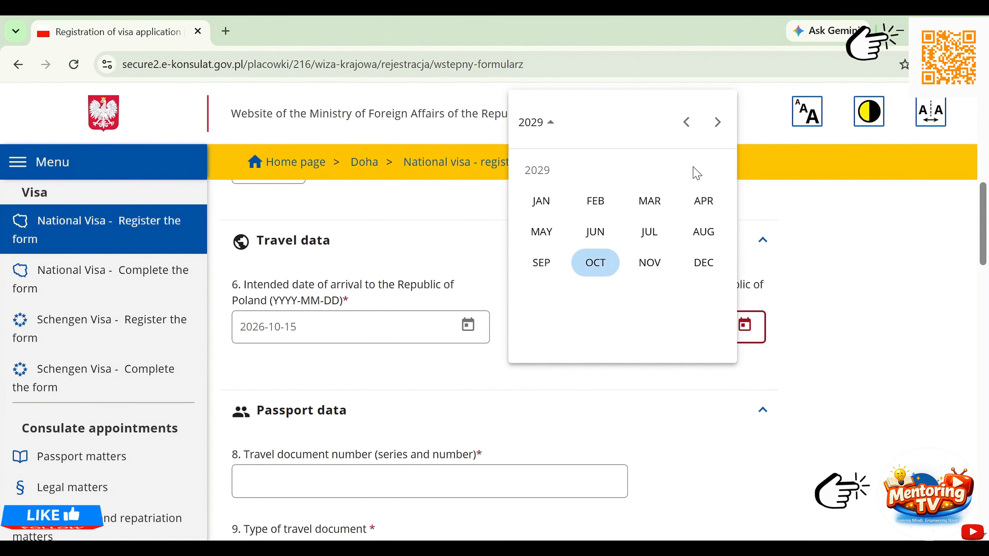
click(649, 201)
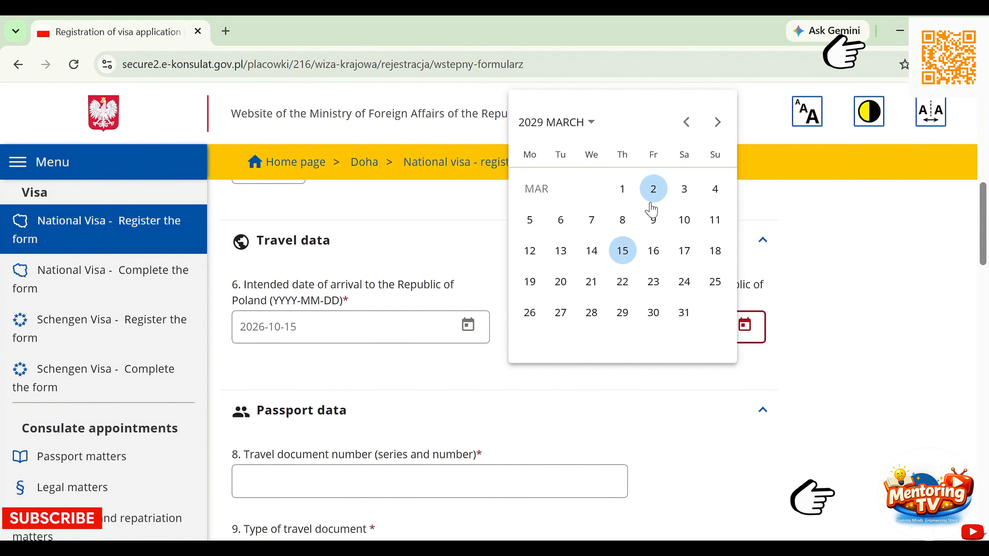
click(648, 261)
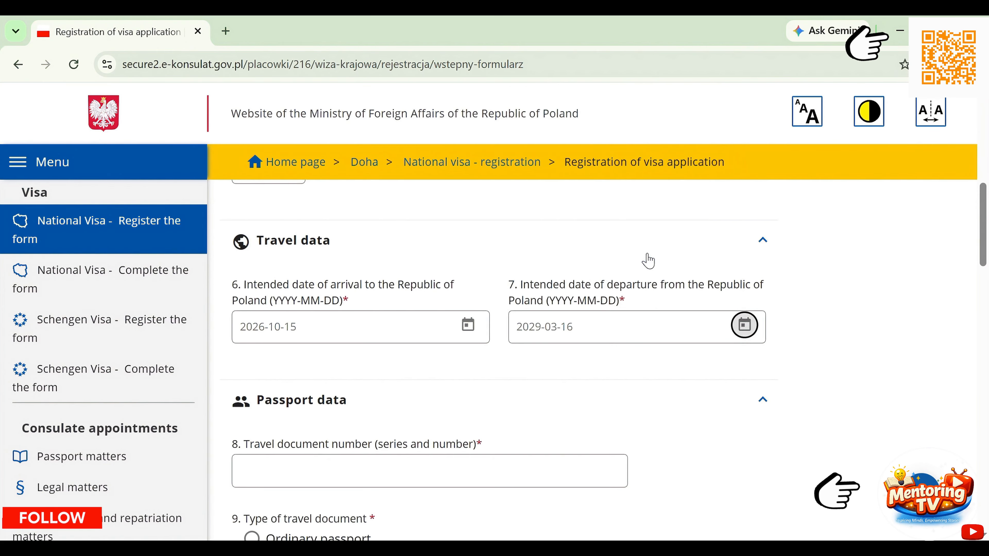
- Paste the travel document number and mark it as an Ordinary passport
scroll(600, 350, down, 5)
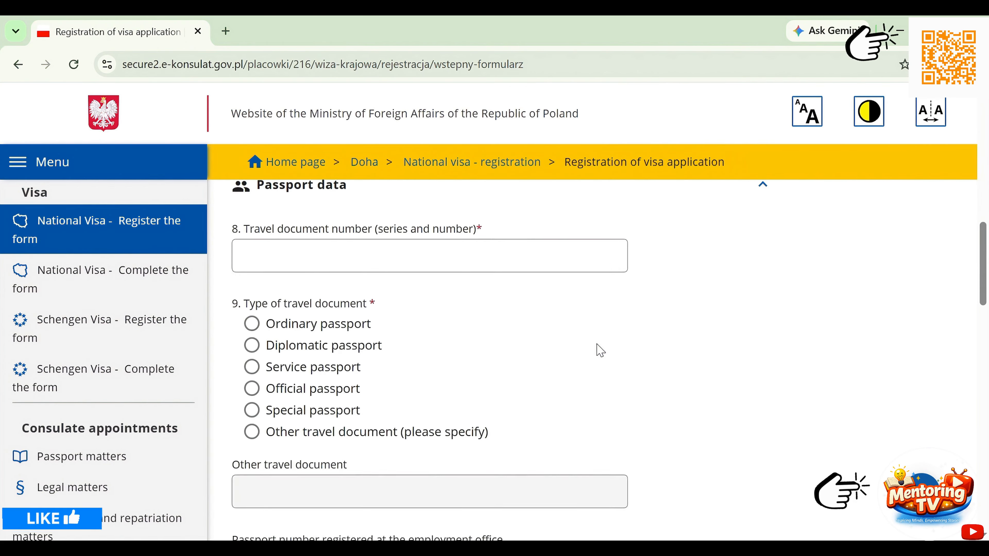
click(498, 268)
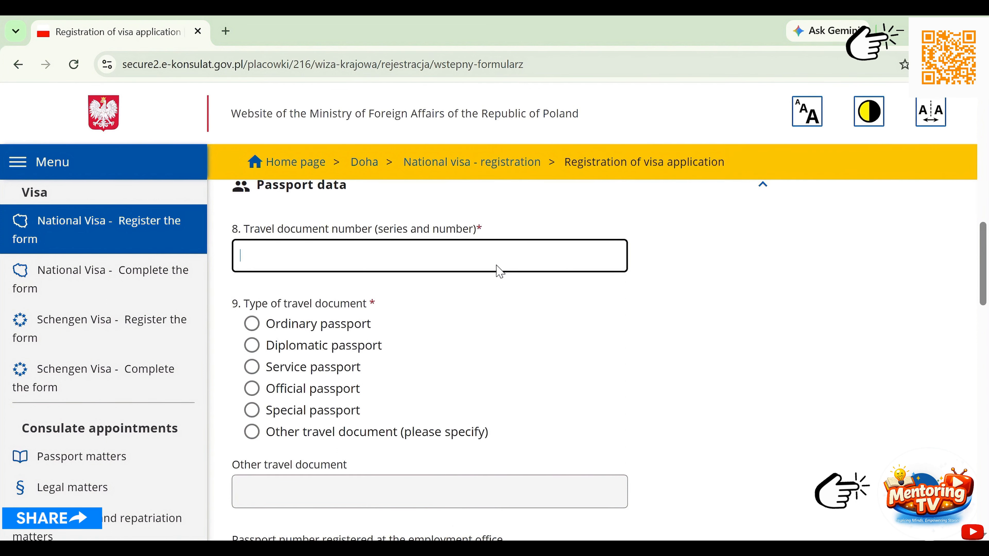
key(ctrl+v)
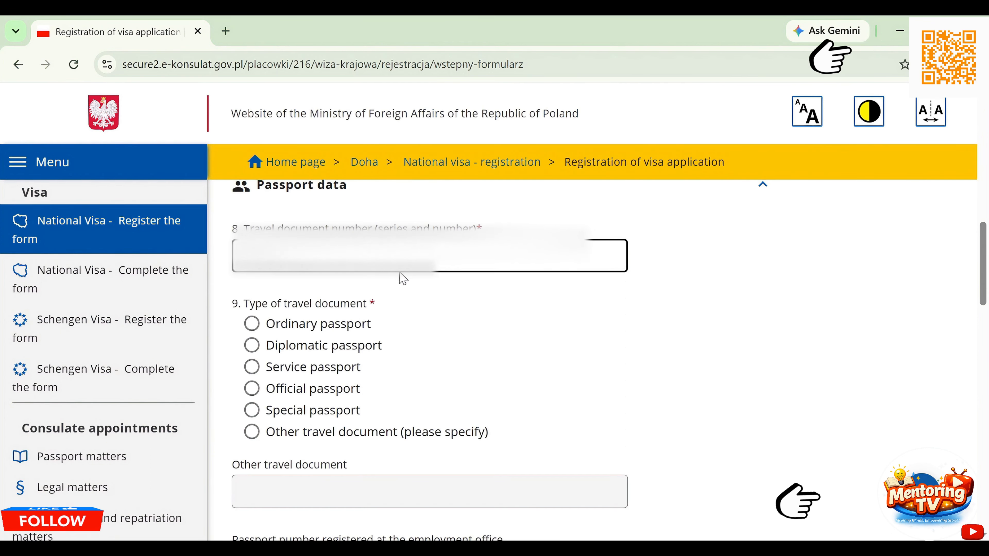
click(251, 323)
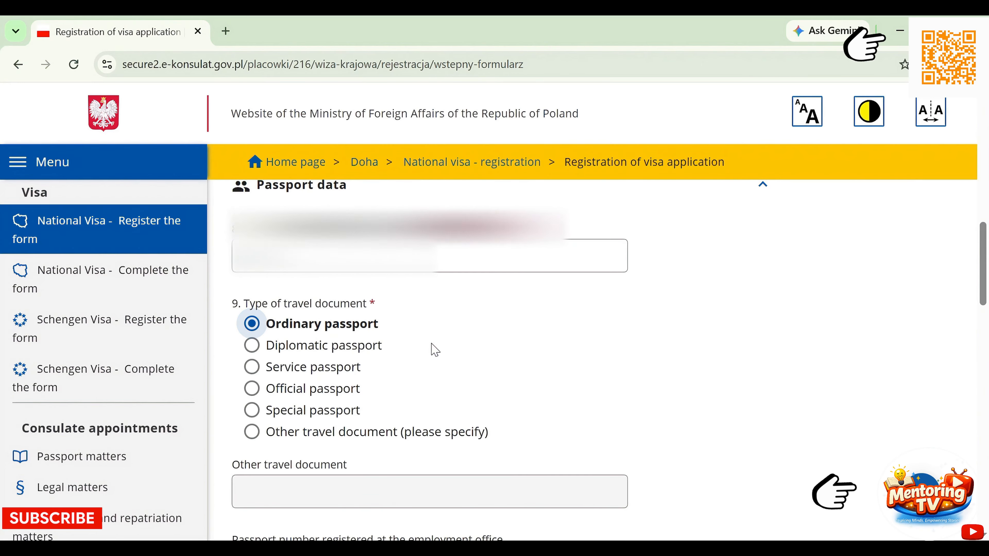
- Paste the passport number registered at the employment office
scroll(435, 350, down, 2)
scroll(432, 350, down, 3)
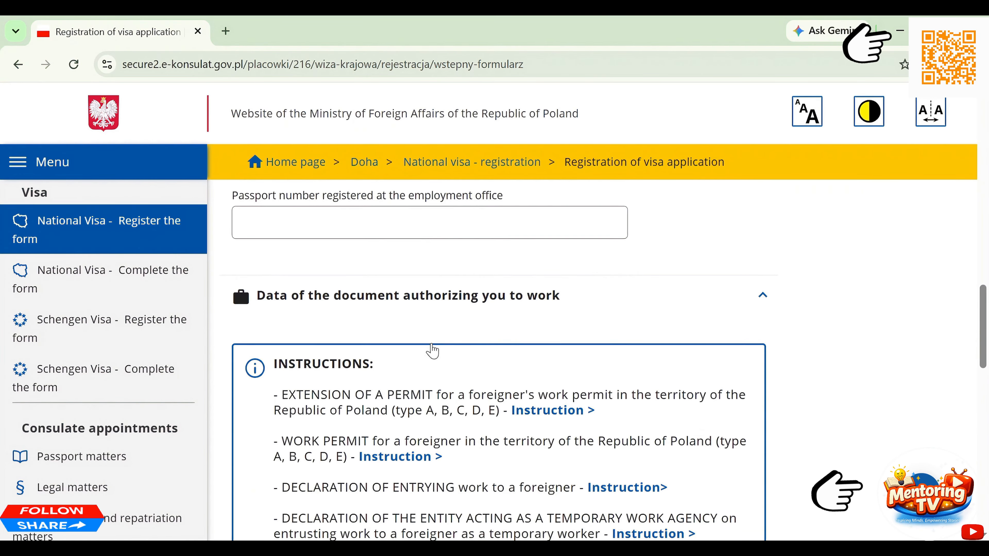
click(428, 219)
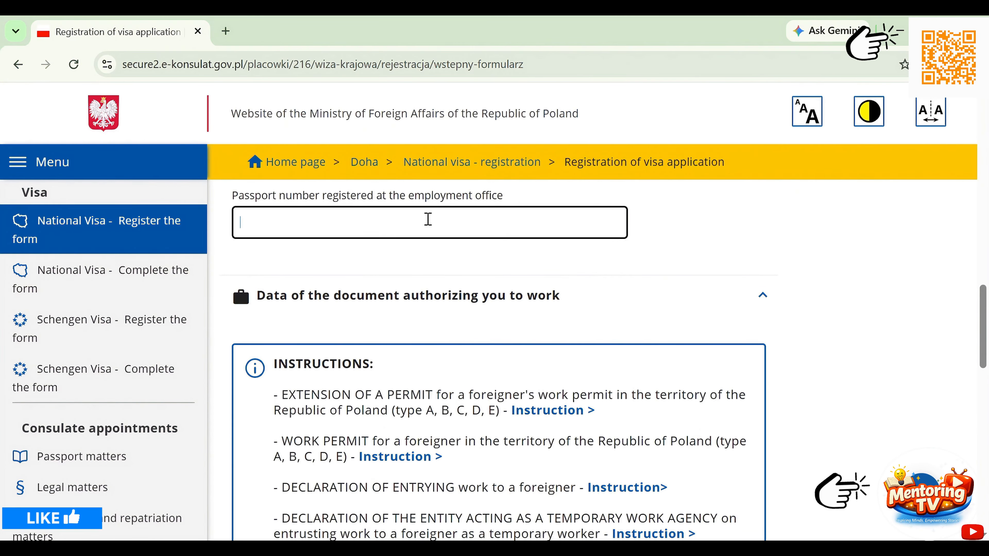
key(ctrl+v)
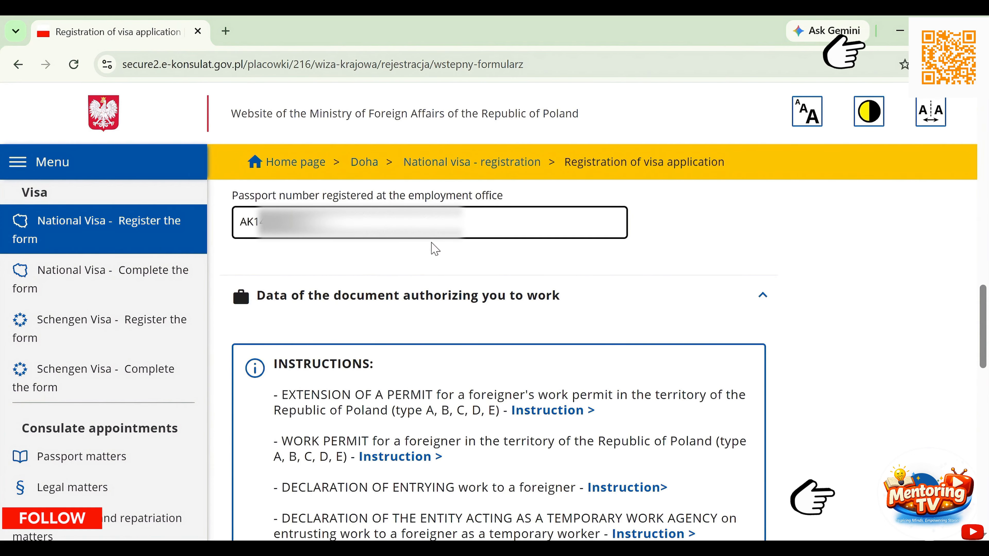
scroll(442, 299, down, 10)
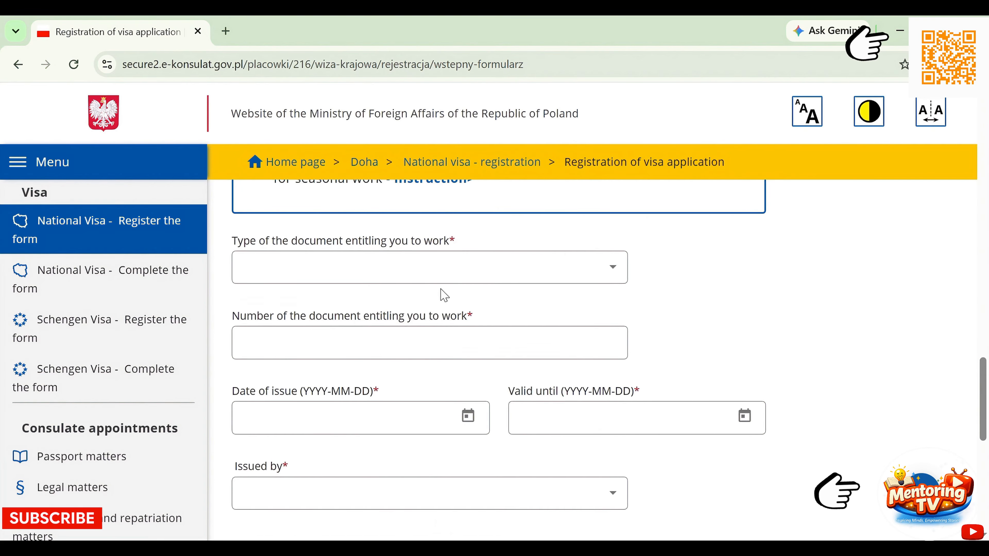
- Choose the work permit decision ('Numer decyzji') as the work-authorising document type
click(431, 276)
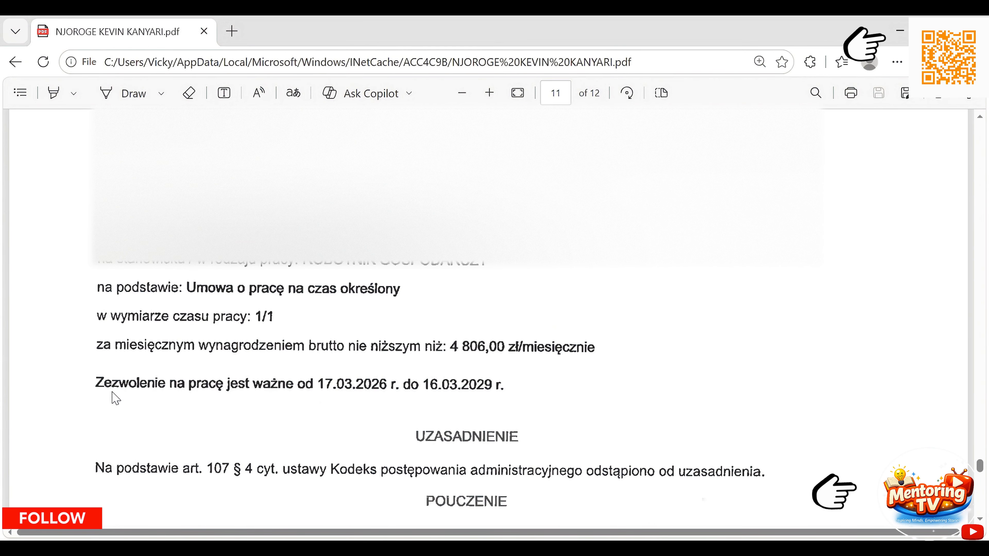
key(alt+Tab)
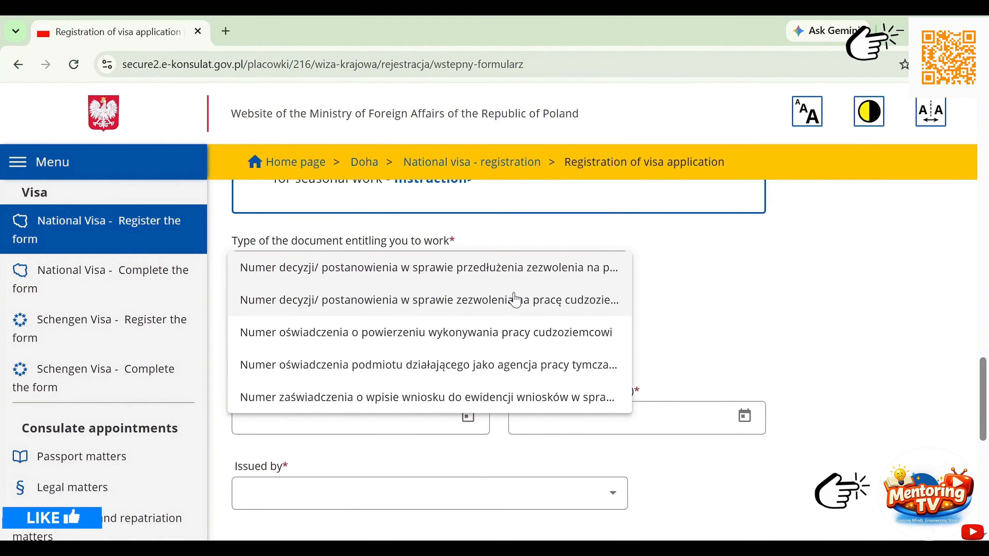
click(488, 308)
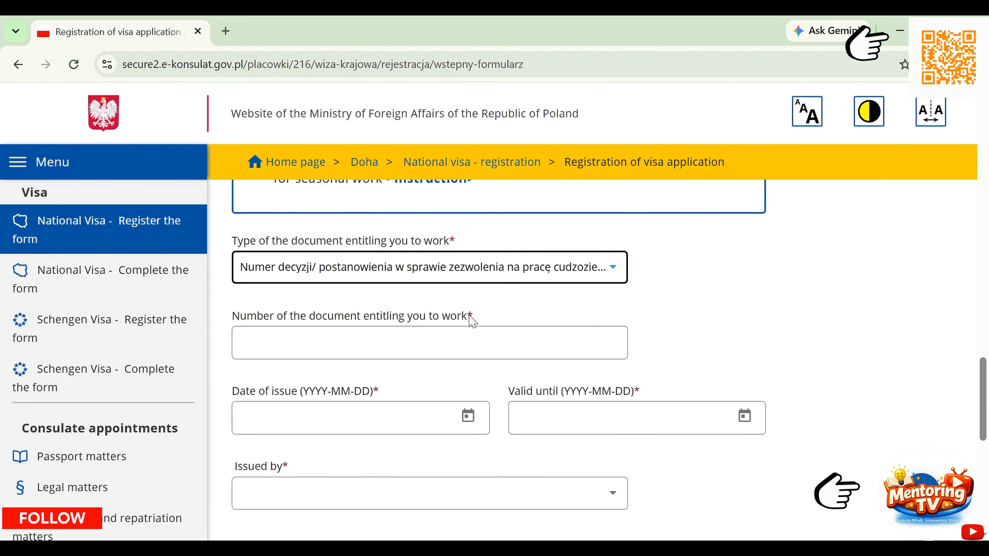
click(419, 339)
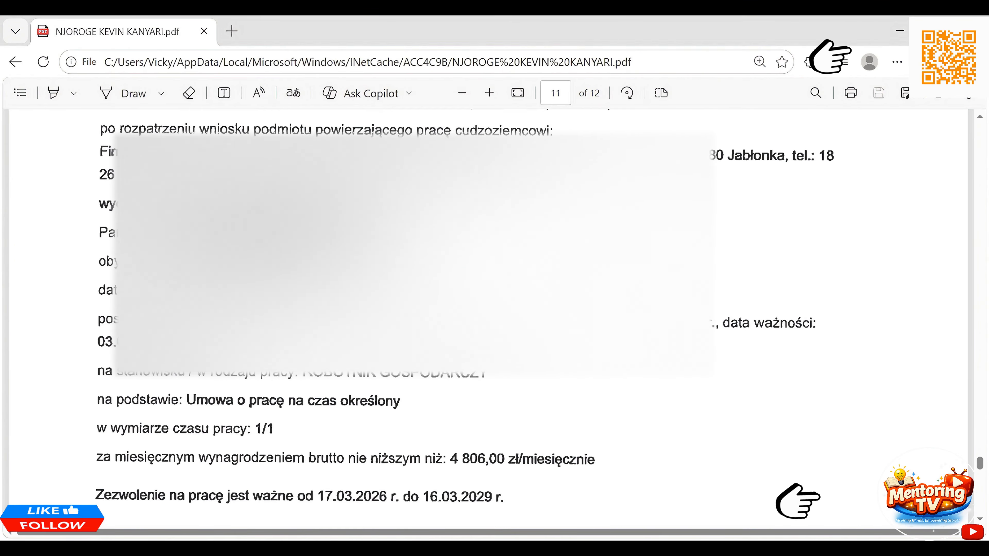
scroll(467, 311, up, 5)
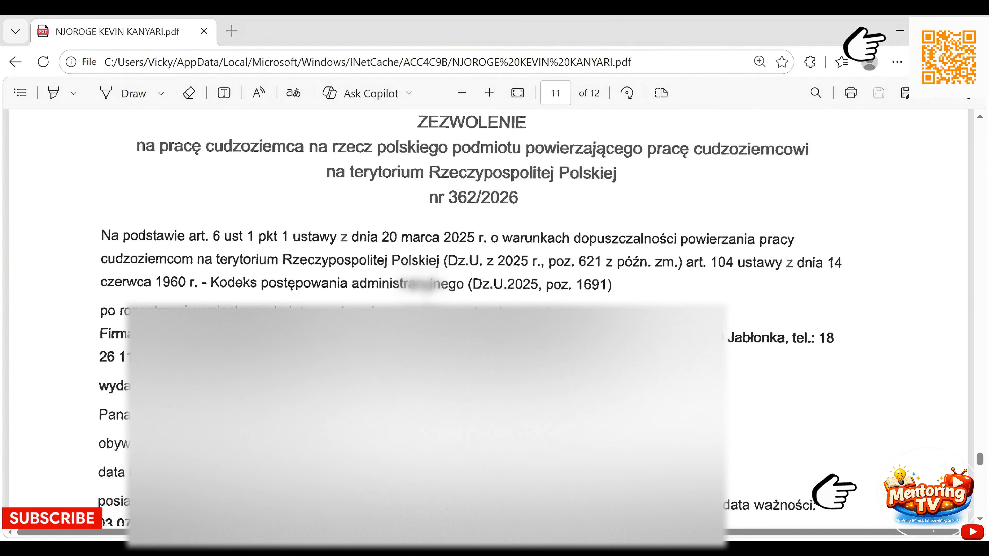
scroll(425, 300, up, 2)
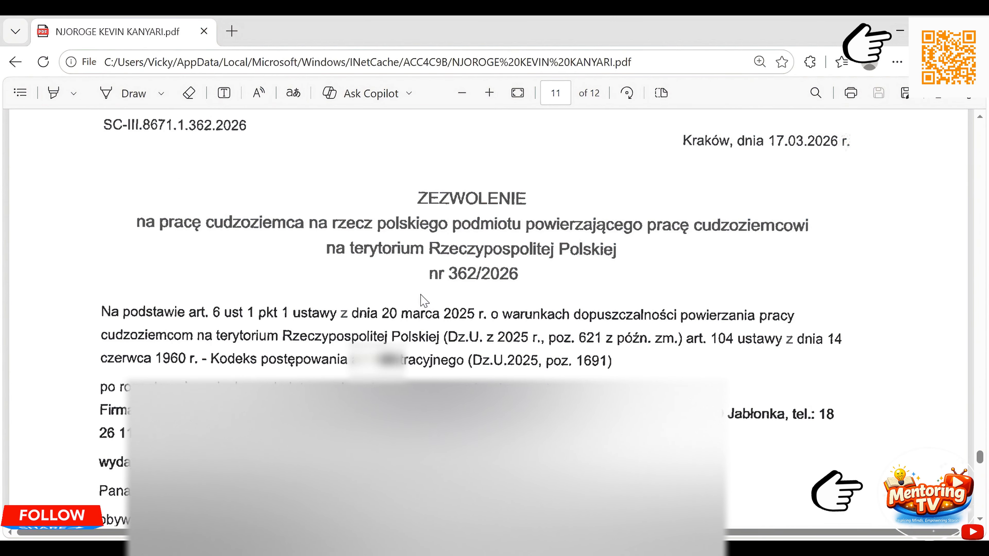
key(alt+Tab)
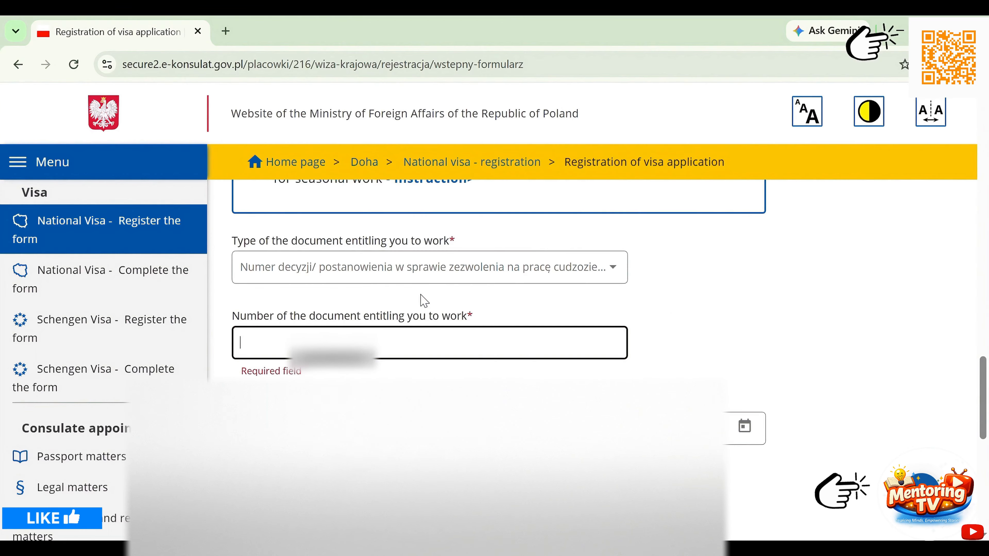
text(S)
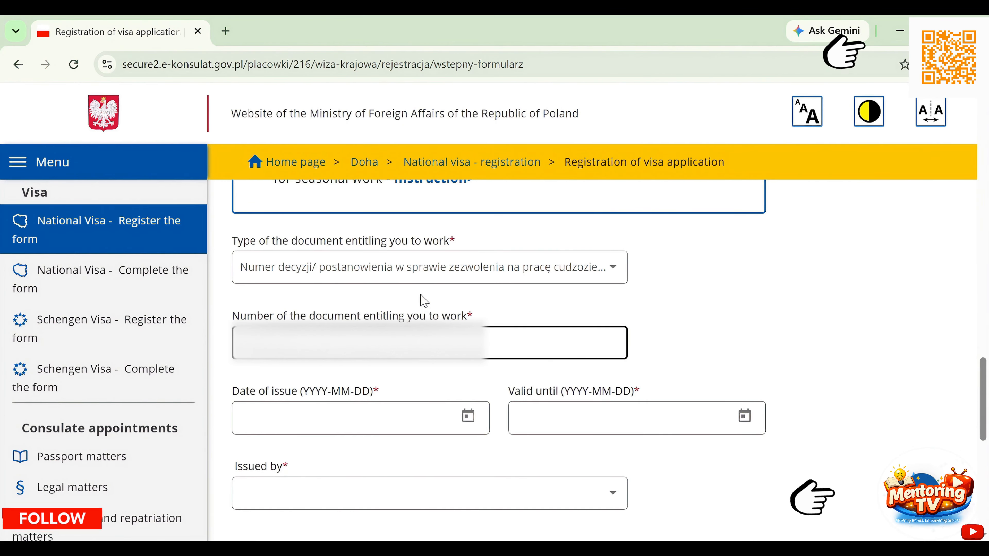
key(alt+Tab)
key(alt+Tab)
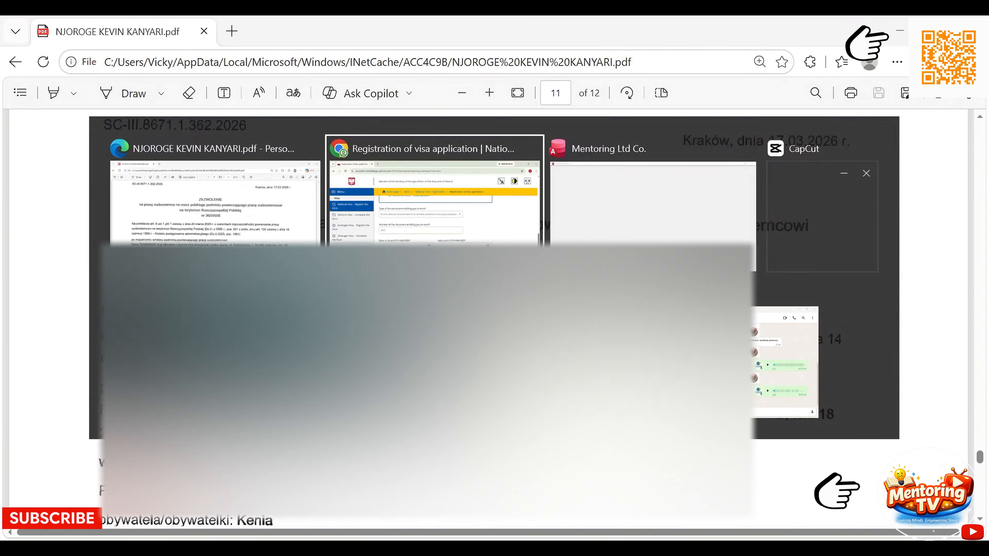
text(2026)
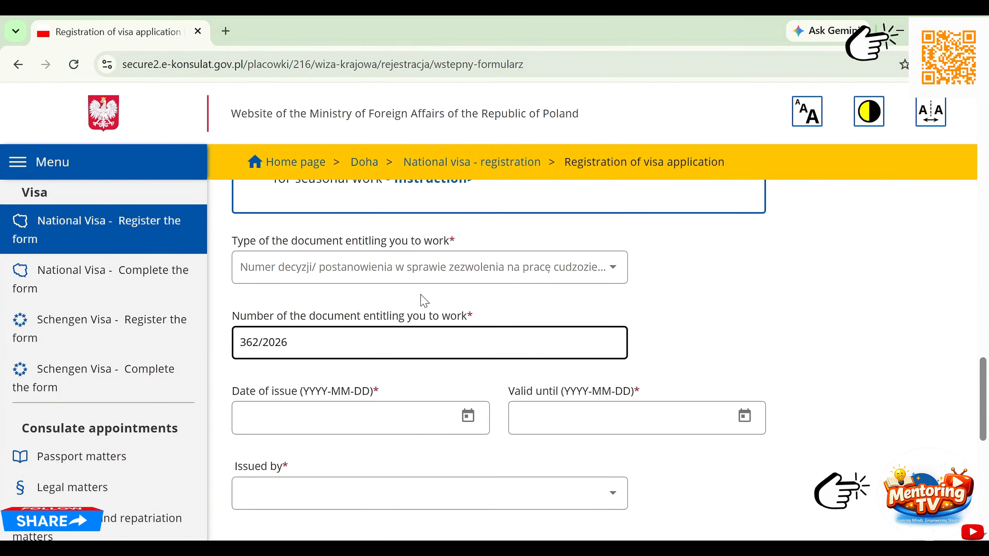
- Look up the issue date in the permit PDF and set Date of issue to 2026-03-17
click(385, 421)
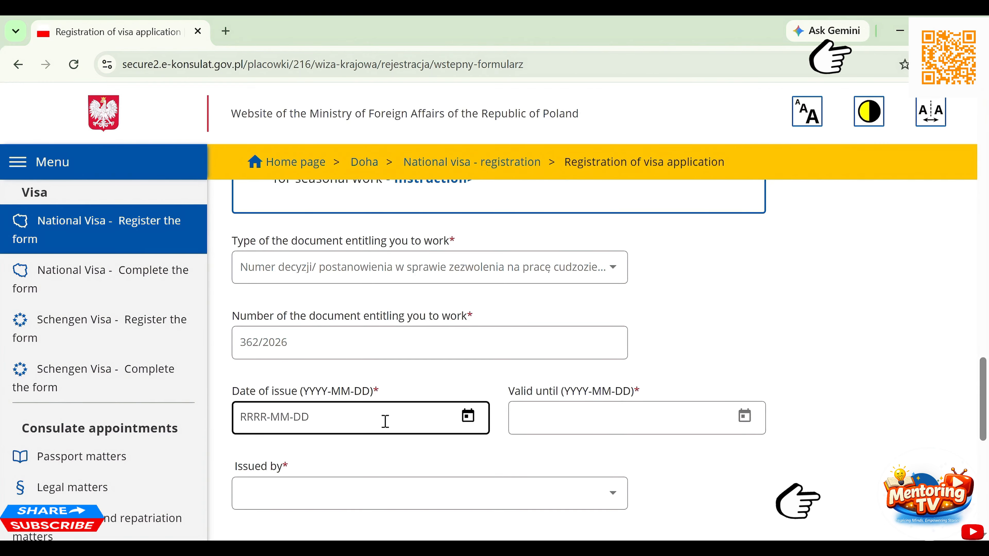
key(alt+Tab)
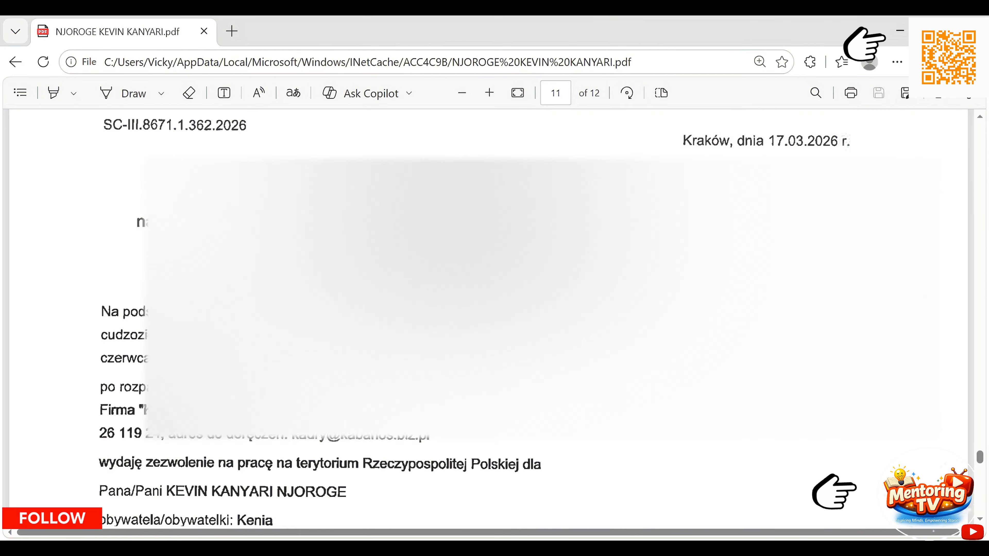
scroll(385, 424, down, 2)
scroll(387, 427, down, 7)
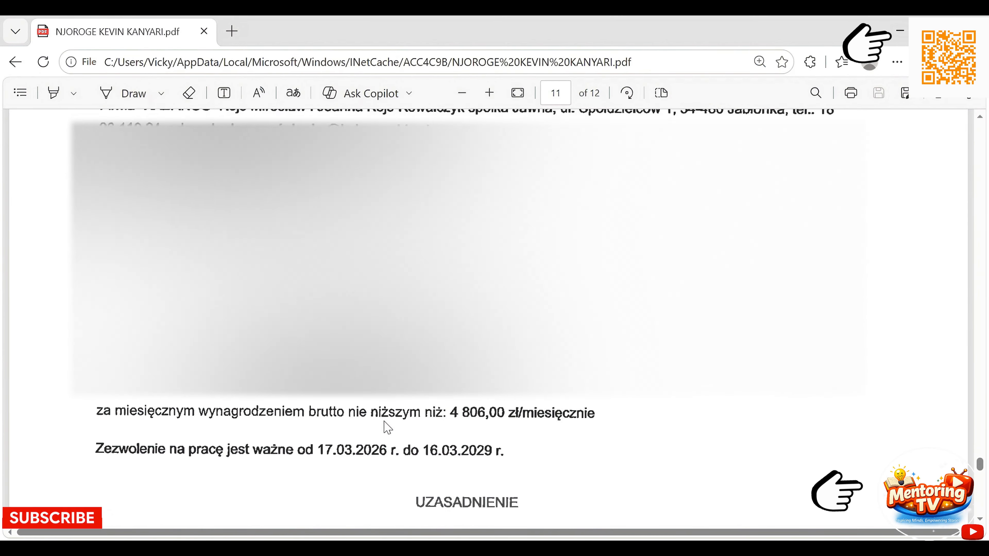
scroll(386, 426, down, 2)
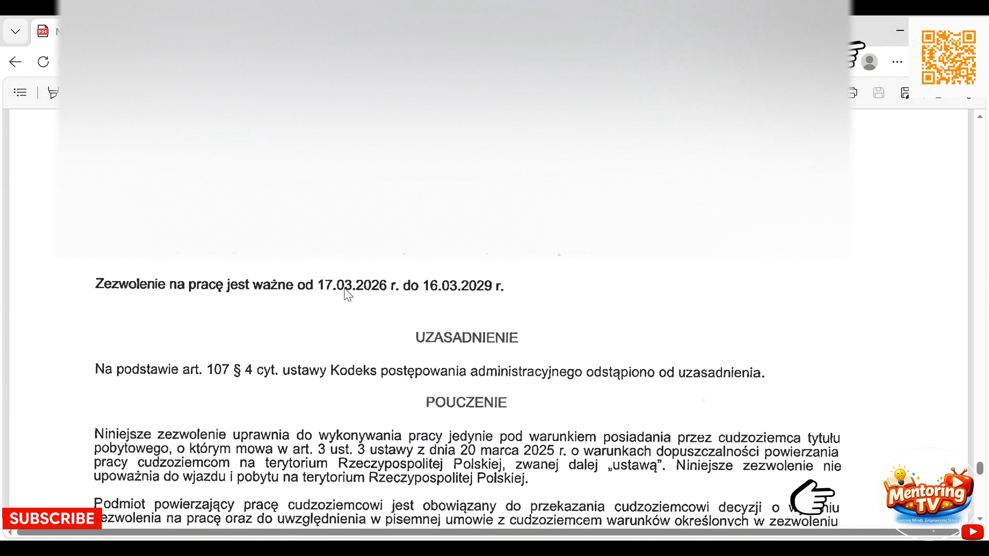
key(alt+Tab)
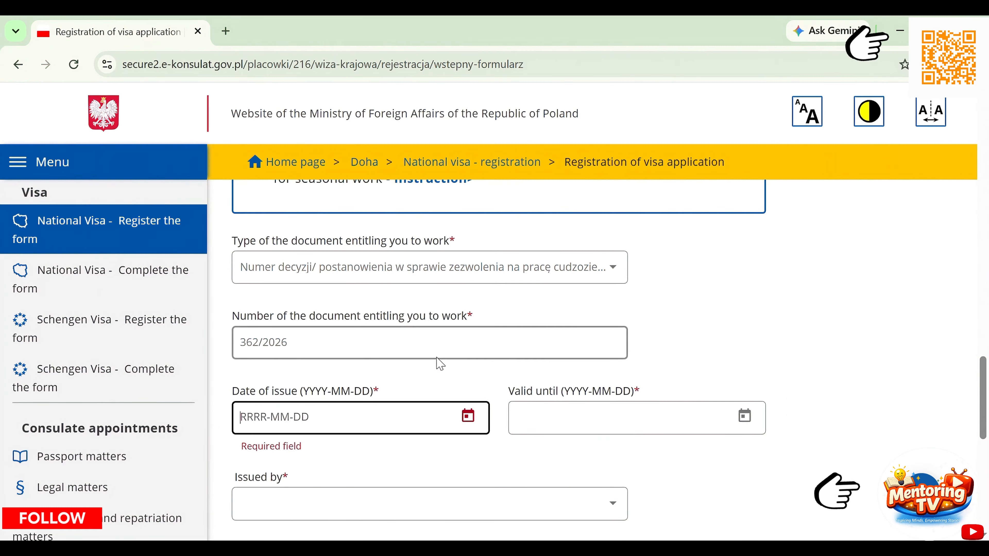
click(468, 415)
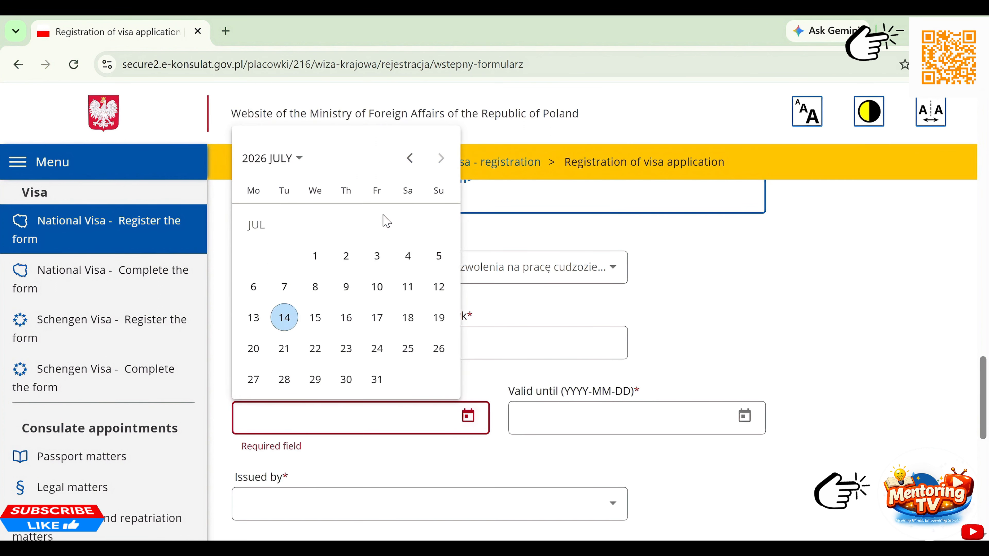
click(295, 162)
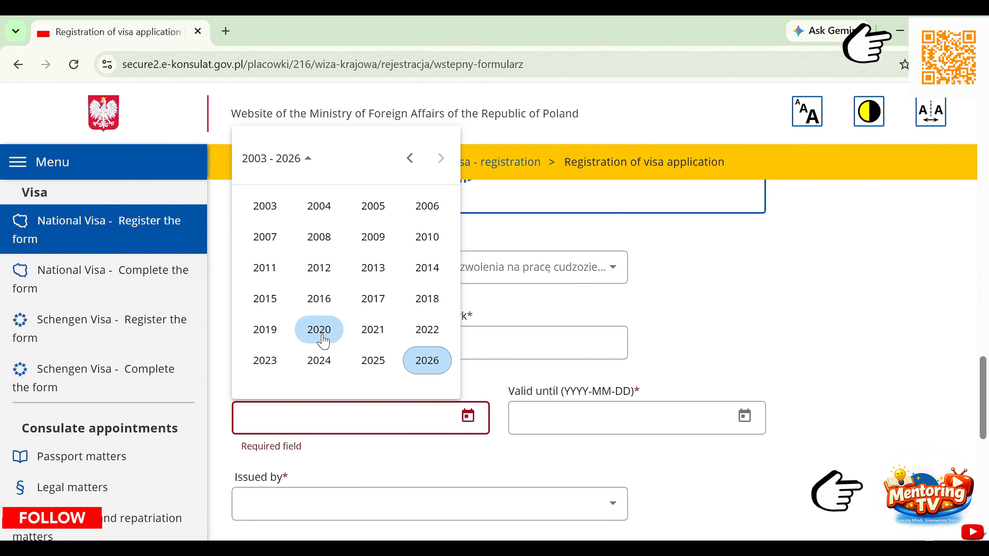
click(420, 362)
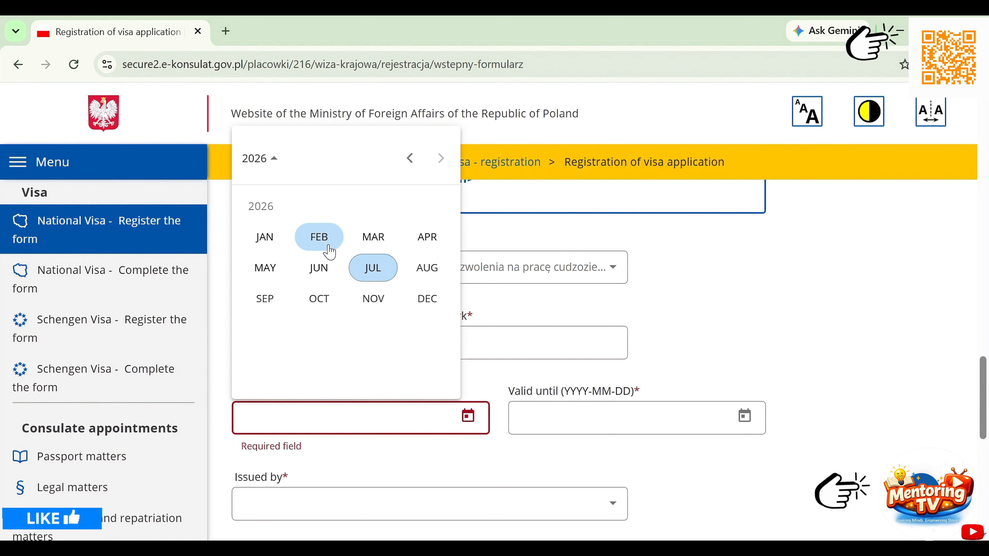
click(372, 237)
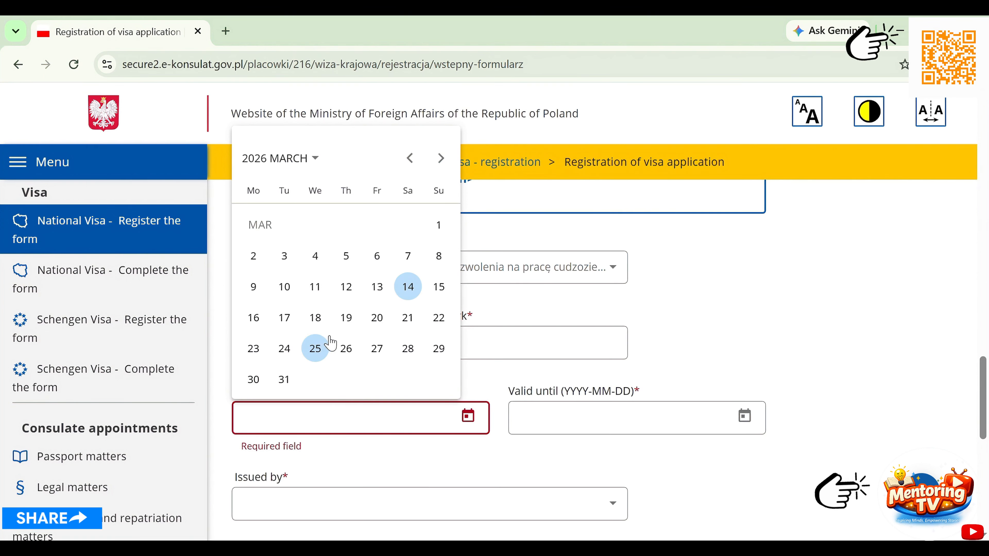
click(282, 324)
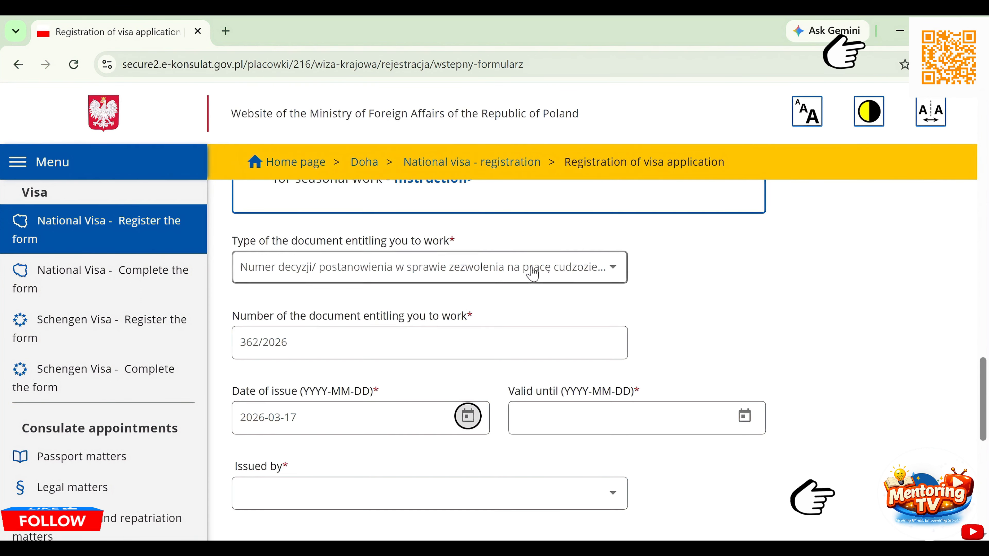
- Set Valid until to 2029-03-16, then bring the permit PDF back up
click(744, 416)
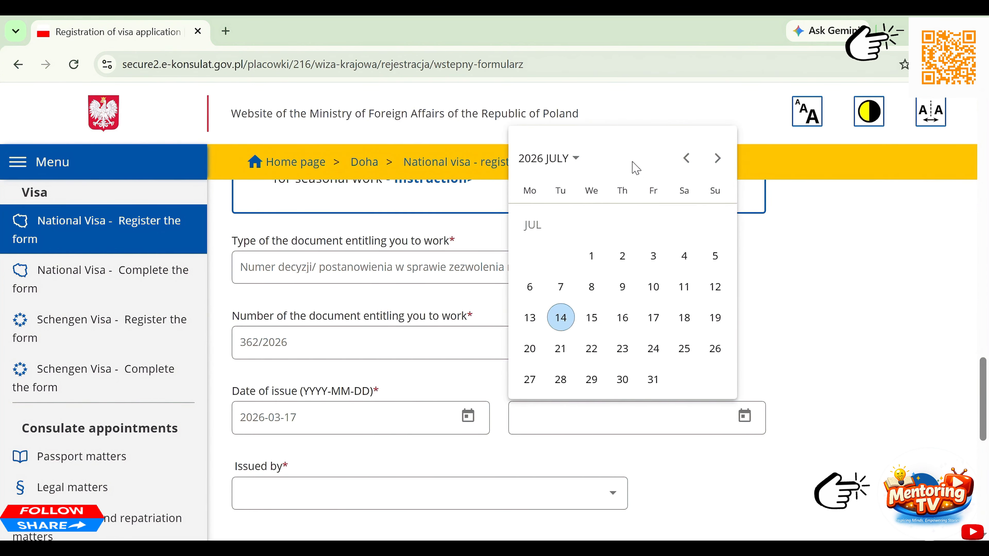
click(561, 160)
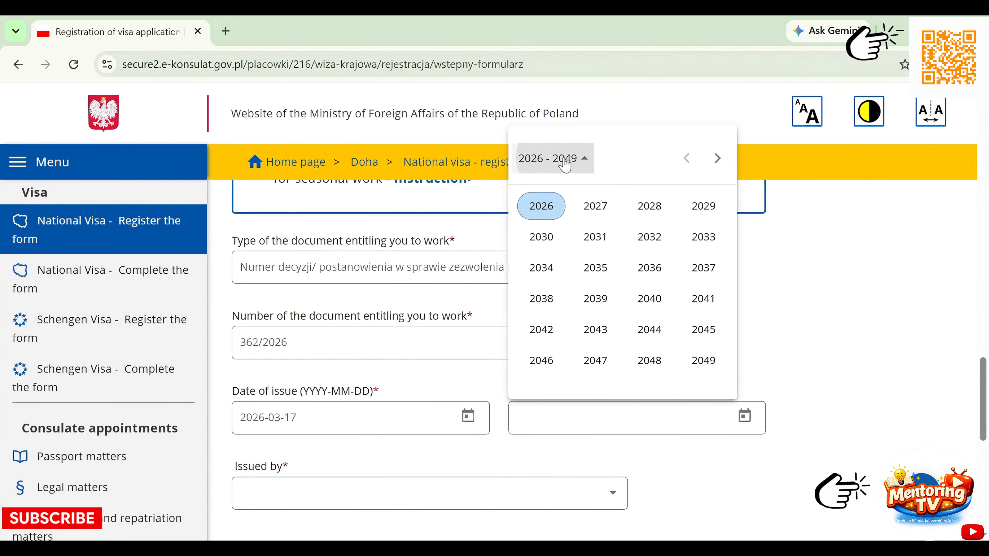
click(705, 202)
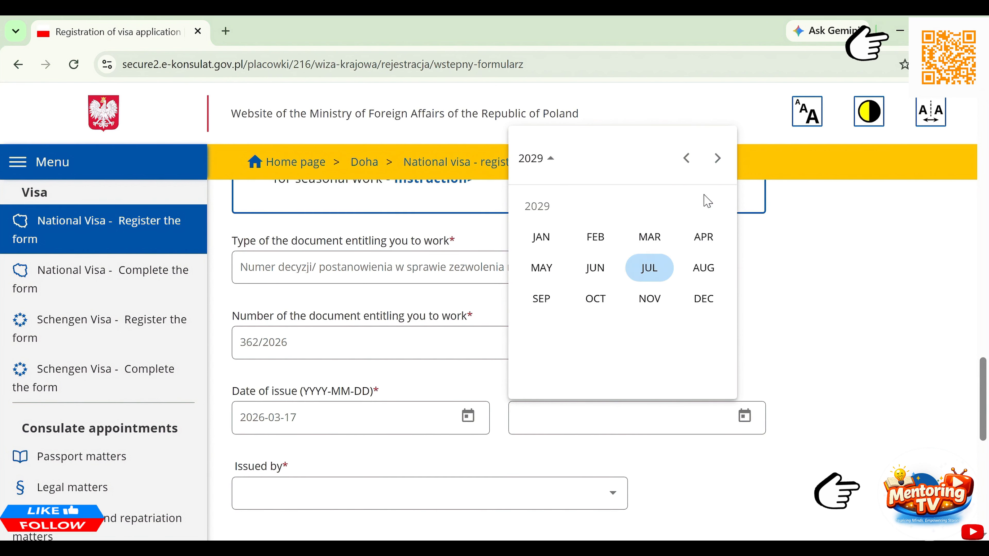
click(645, 242)
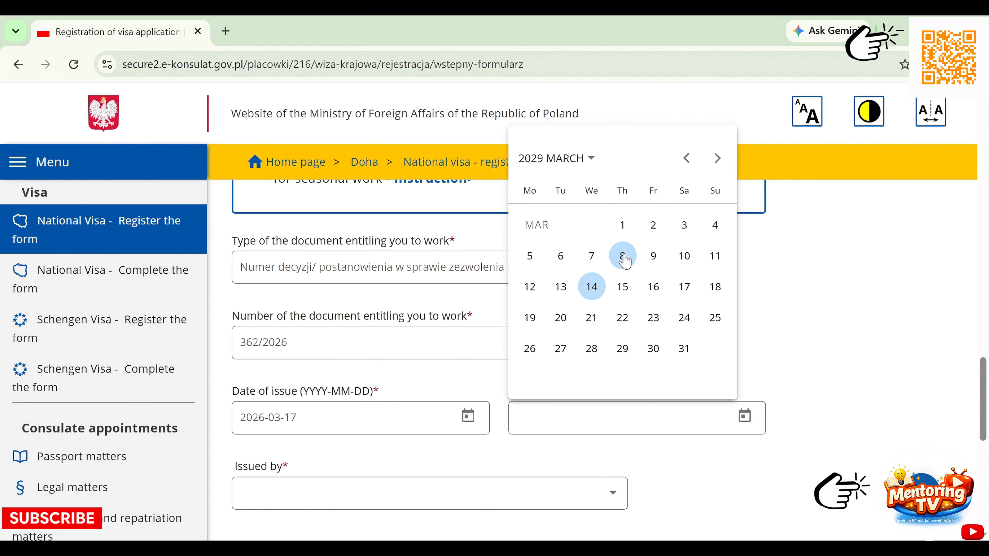
click(654, 288)
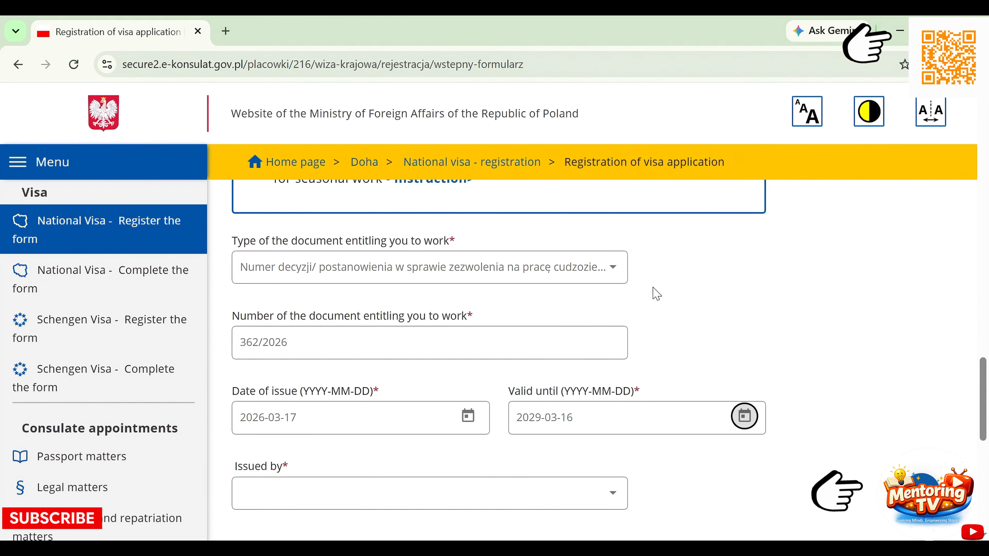
key(alt+Tab)
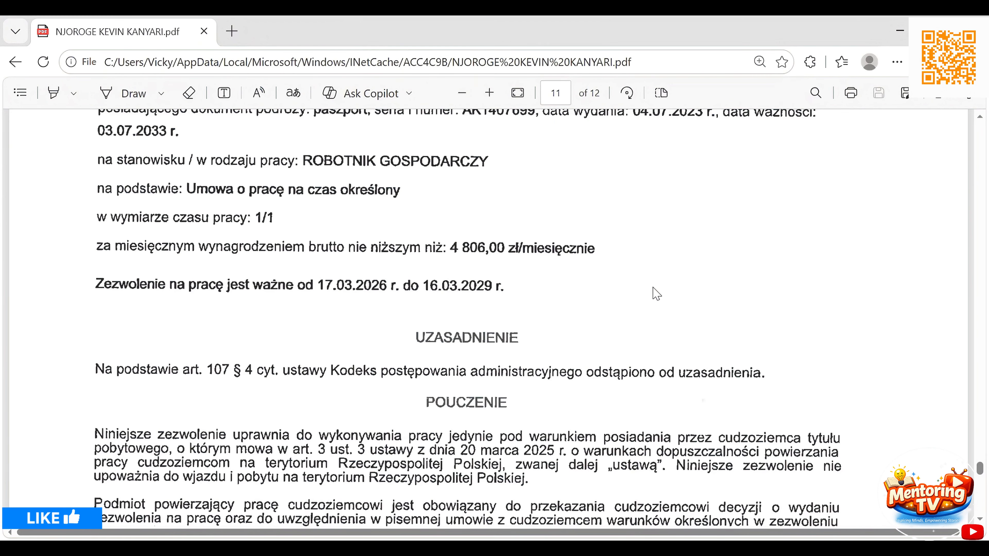
- Open the Issued by list on the form and check the issuing unit code in the permit PDF
key(alt+Tab)
scroll(657, 294, down, 5)
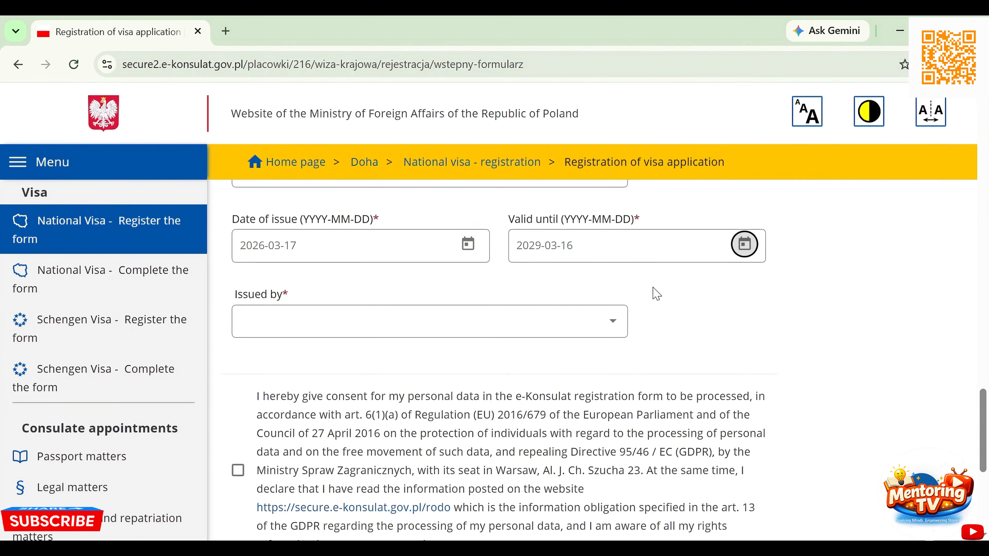
click(484, 322)
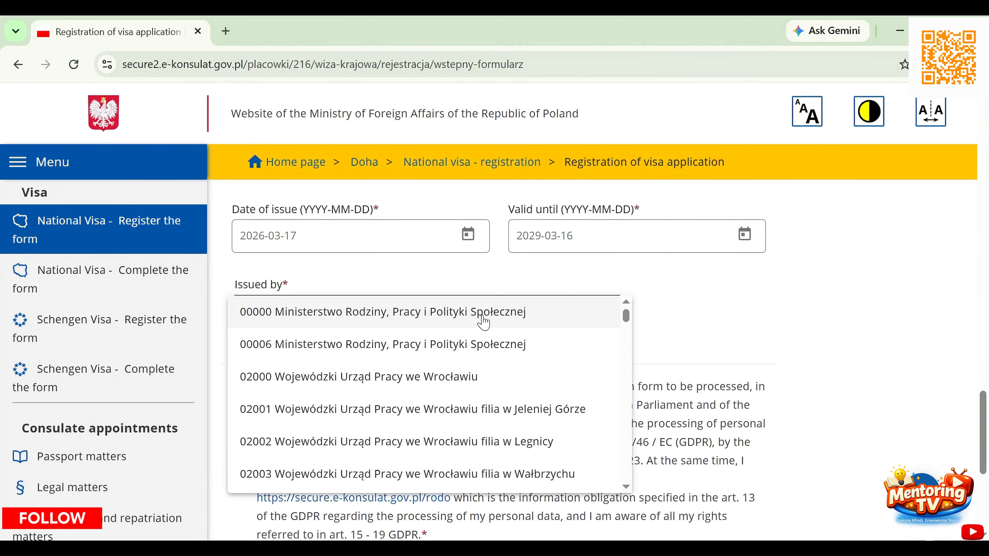
key(alt+Tab)
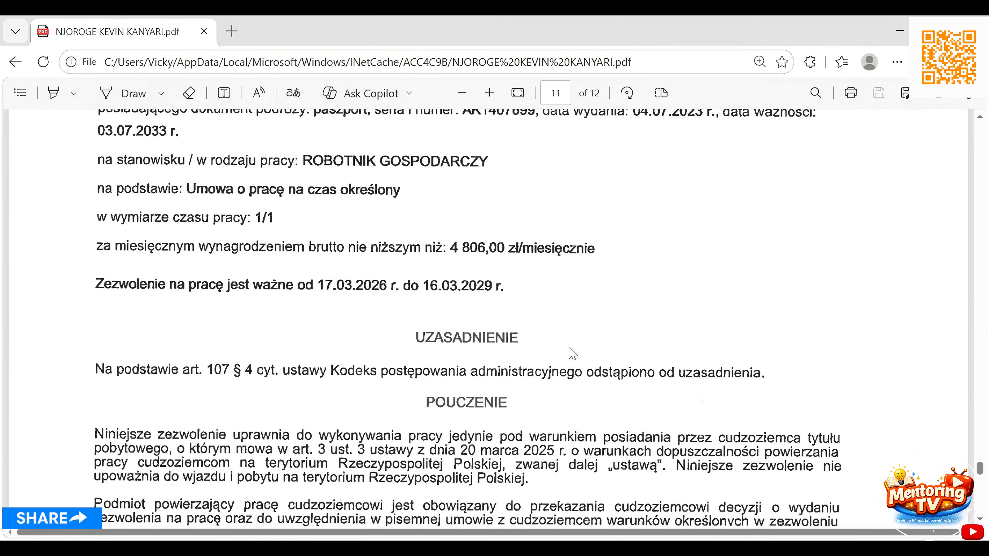
scroll(572, 234, up, 10)
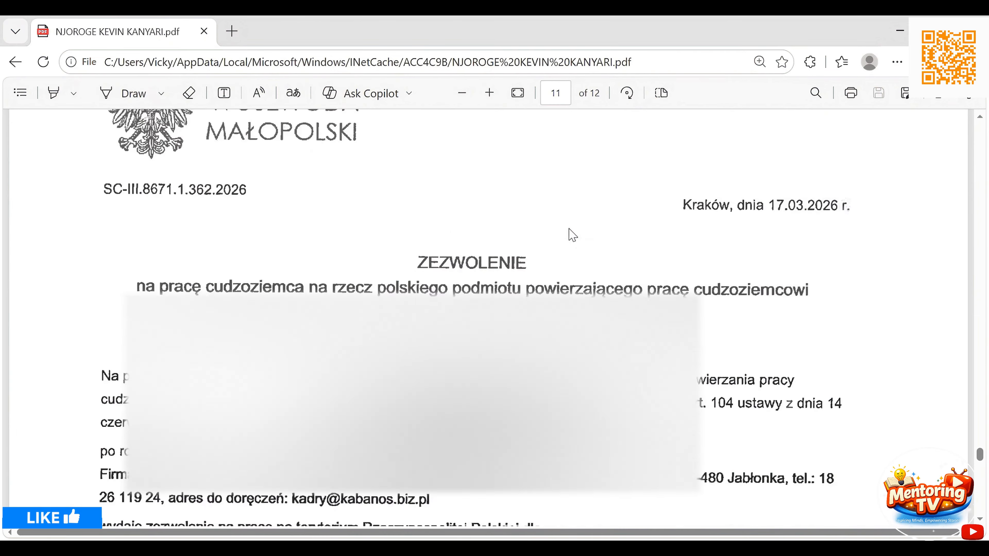
scroll(572, 234, down, 6)
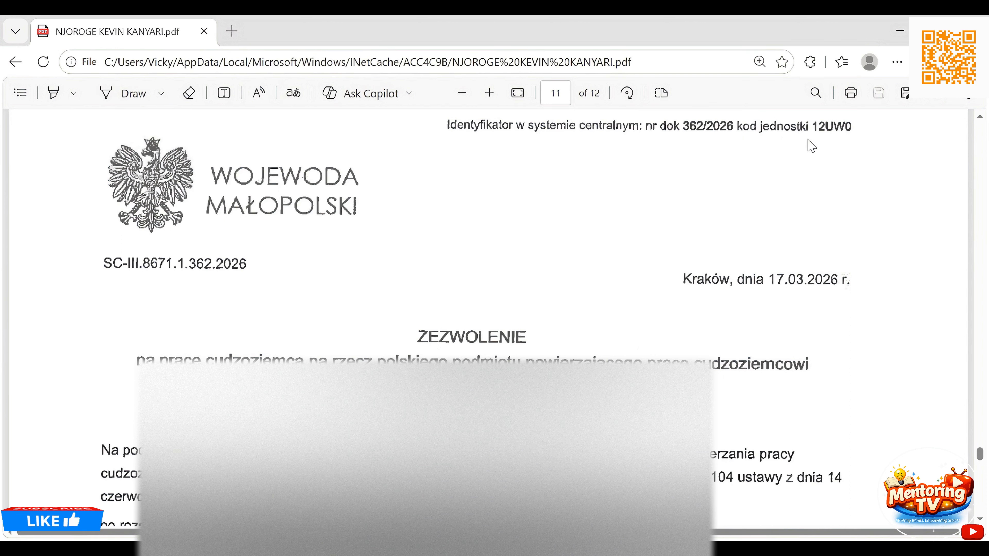
click(979, 118)
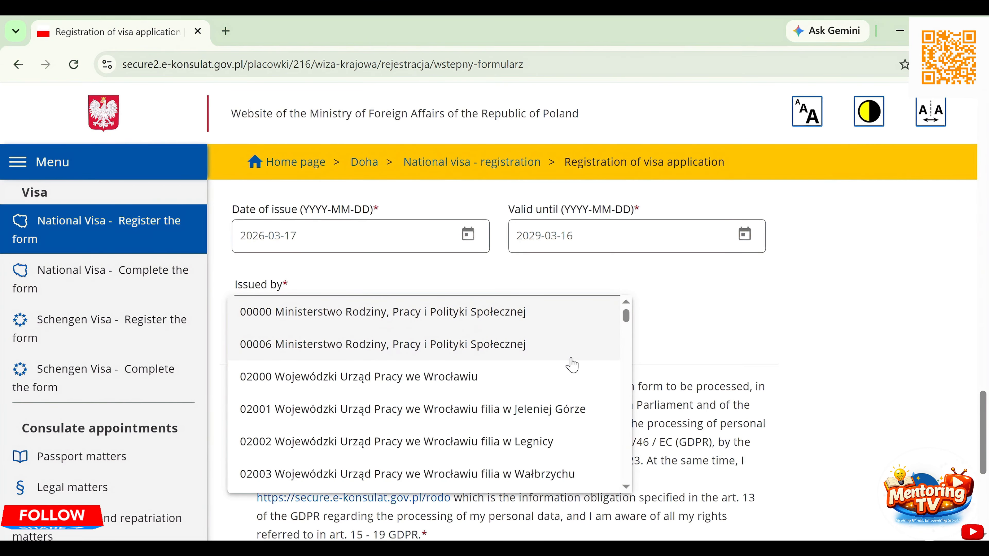
- Pick 12UW0 Małopolski Urząd Wojewódzki w Krakowie from the Issued by list
key(Down)
key(Down)
key(Down)
key(Down)
key(Down)
key(Down)
key(Down)
key(Down)
key(Down)
key(Down)
key(Down)
key(Down)
key(Down)
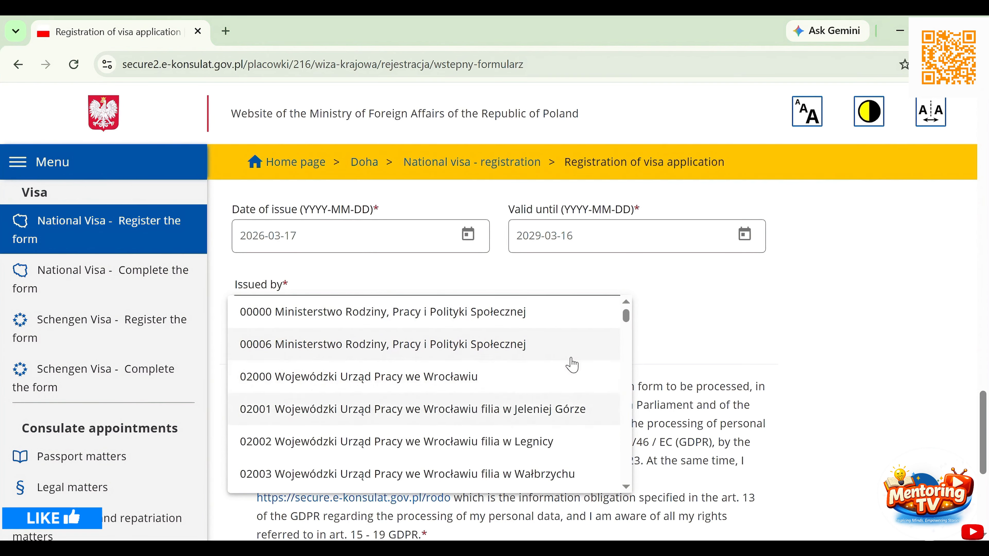
key(Down)
key(Down)
key(Down)
key(Down)
key(Down)
key(Down)
key(Down)
key(Down)
key(Down)
key(Down)
key(Down)
key(Down)
key(Down)
key(Down)
key(Down)
key(Down)
key(Down)
key(Down)
key(Down)
key(Down)
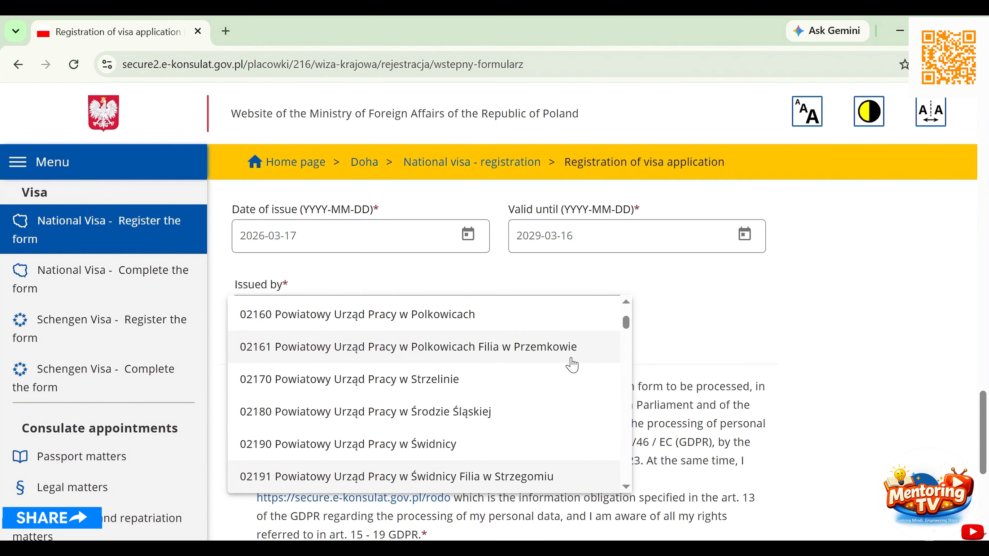
key(Down)
key(Down)
key(Down)
key(Down)
key(Down)
key(Down)
key(Down)
key(Down)
key(Down)
key(Down)
key(Down)
key(Down)
key(Down)
key(Down)
key(Down)
key(Down)
key(Down)
key(Down)
key(Down)
key(Down)
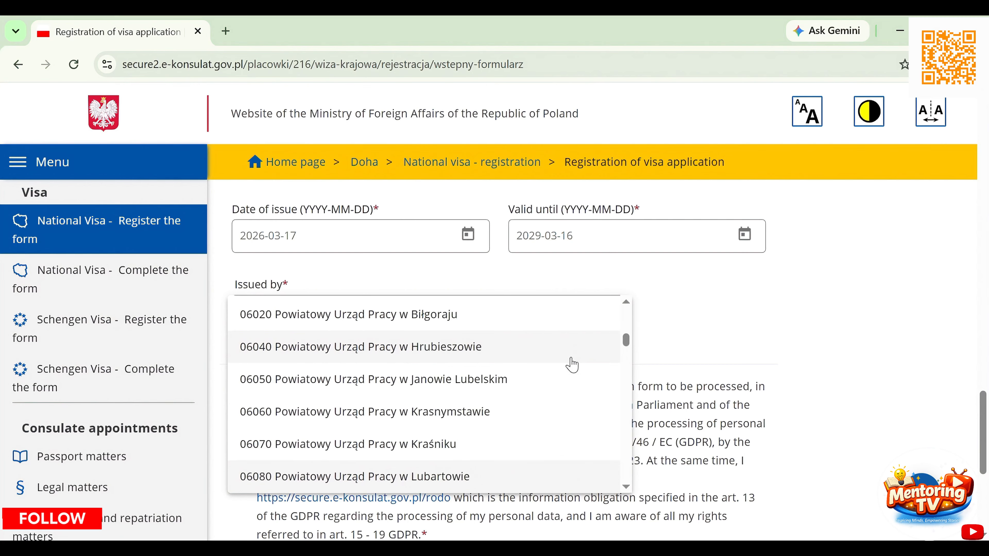
key(Down)
key(Down)
key(Down)
key(Down)
key(Down)
key(Down)
key(Down)
key(Down)
key(Down)
key(Down)
key(Down)
key(Down)
key(Down)
key(Down)
key(Down)
key(Down)
key(Down)
key(Down)
key(Down)
key(Down)
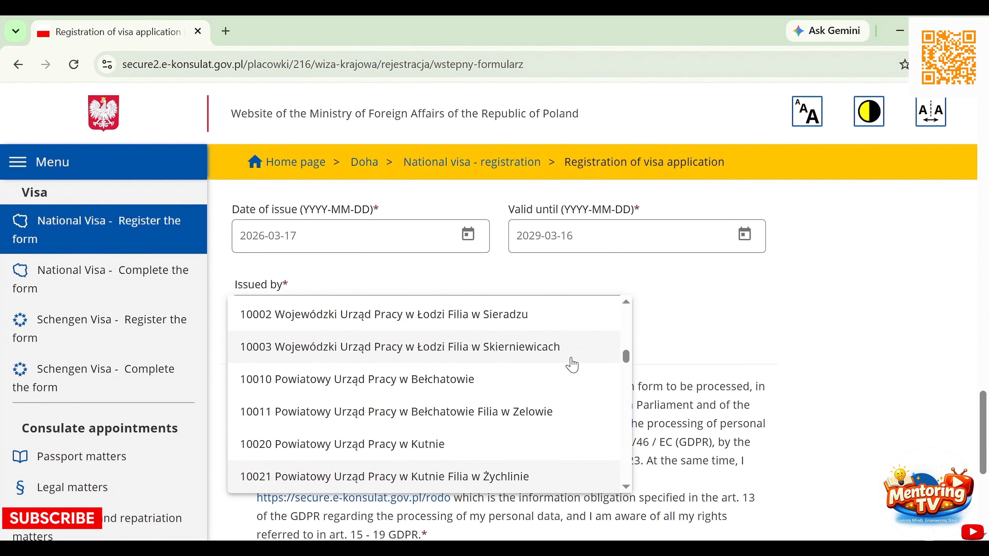
key(Down)
key(Down)
key(Down)
key(Down)
key(Down)
key(Down)
key(Down)
key(Down)
key(Down)
key(Down)
key(Down)
key(Down)
key(Down)
key(Down)
key(Down)
key(Down)
key(Down)
key(Down)
key(Down)
key(Down)
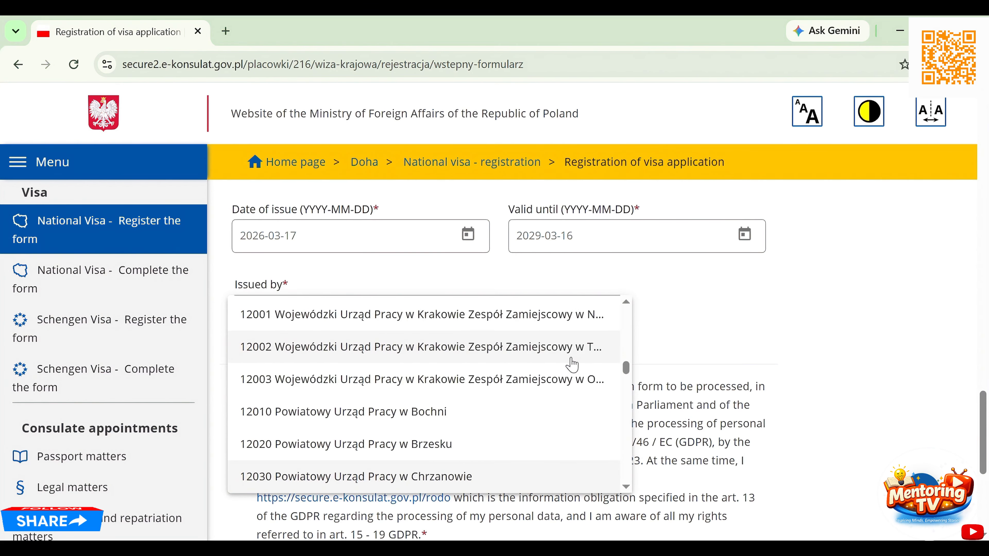
key(Down)
key(Down)
key(Down)
key(Down)
key(Down)
key(Down)
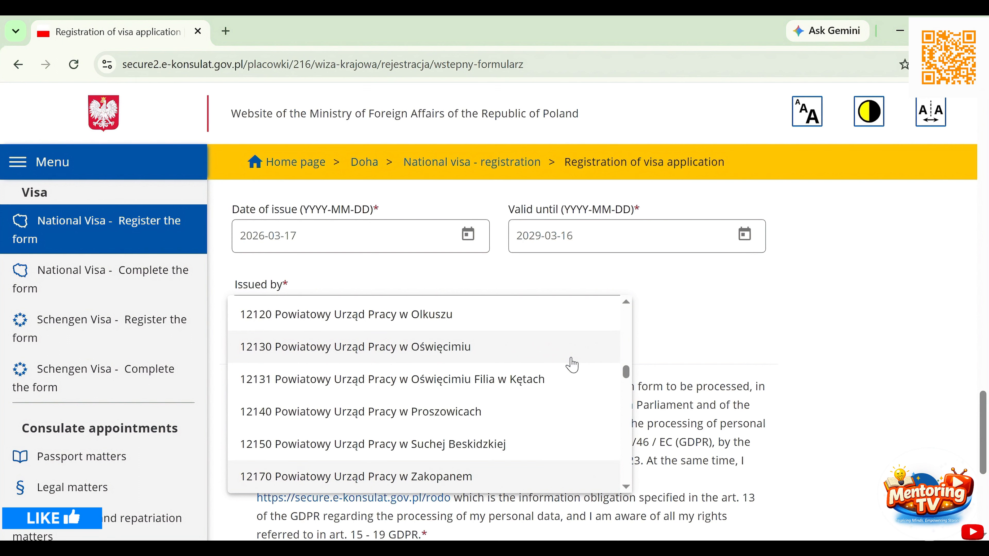
key(Down)
key(Down)
key(Down)
key(Down)
key(Down)
key(Down)
key(Down)
key(Down)
key(Down)
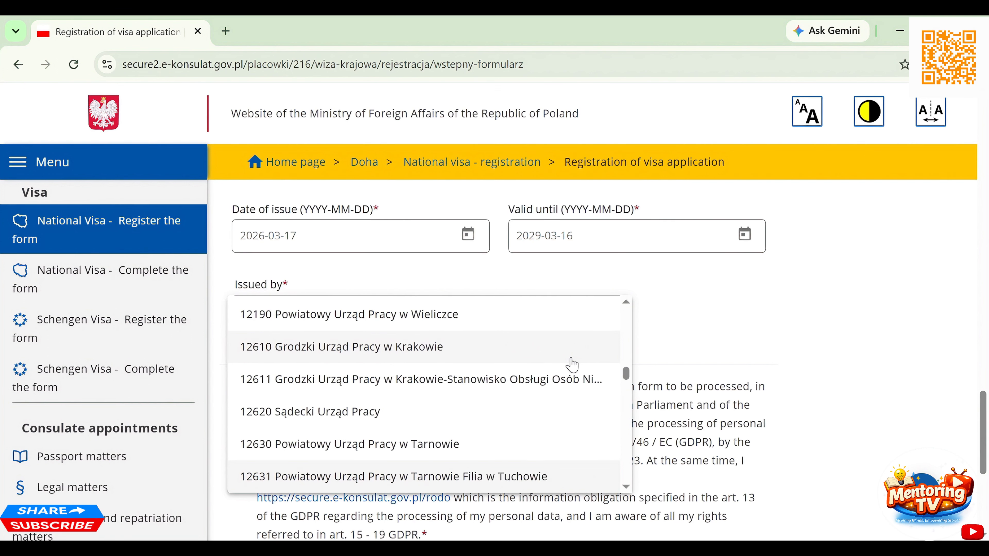
key(Down)
key(Down)
key(Down)
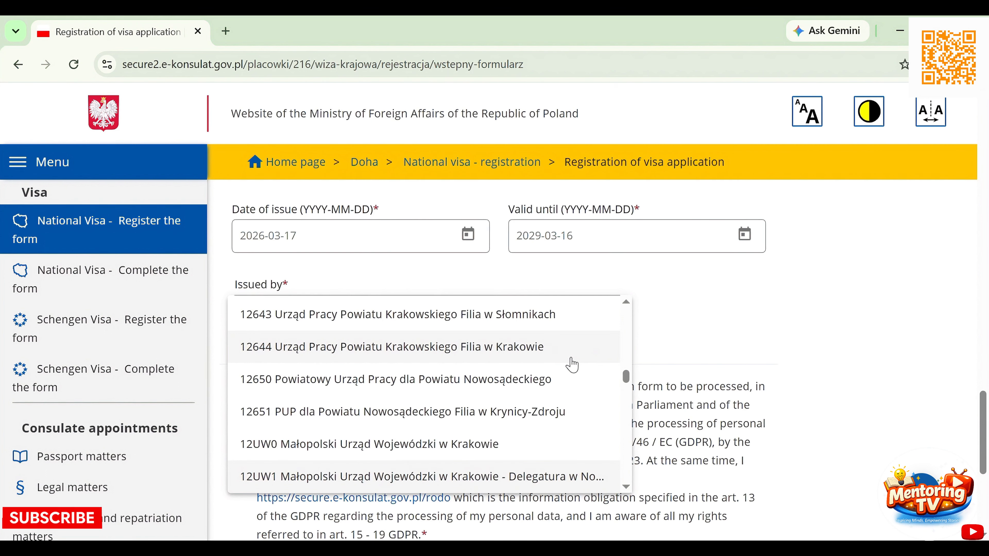
key(Up)
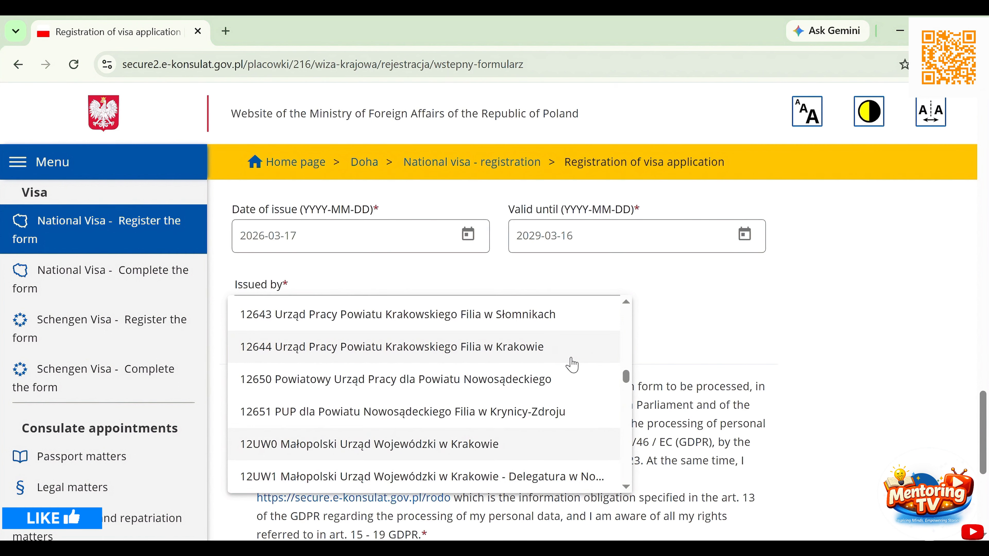
click(460, 443)
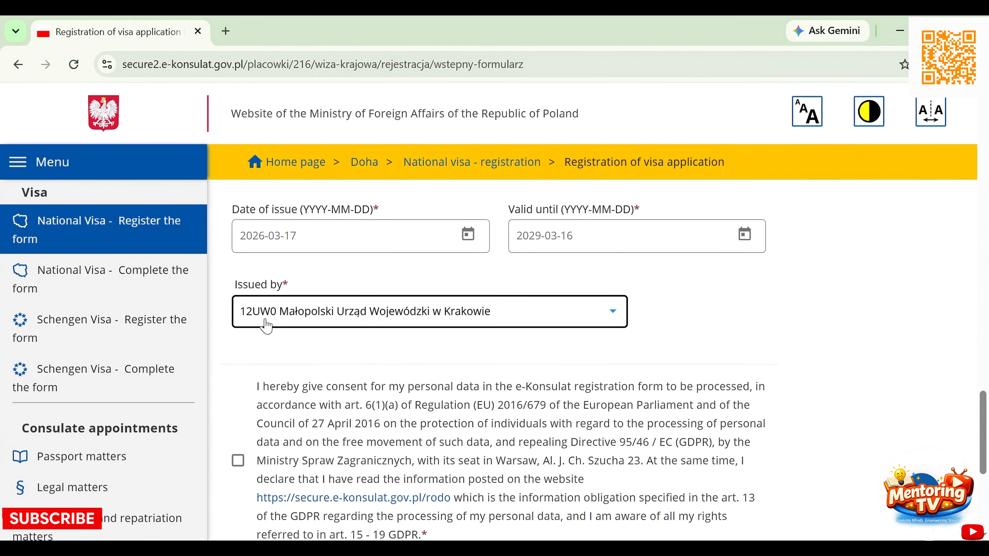
- Verify the permit's issuer in the PDF, then tick the personal-data processing consent checkbox
key(alt+Tab)
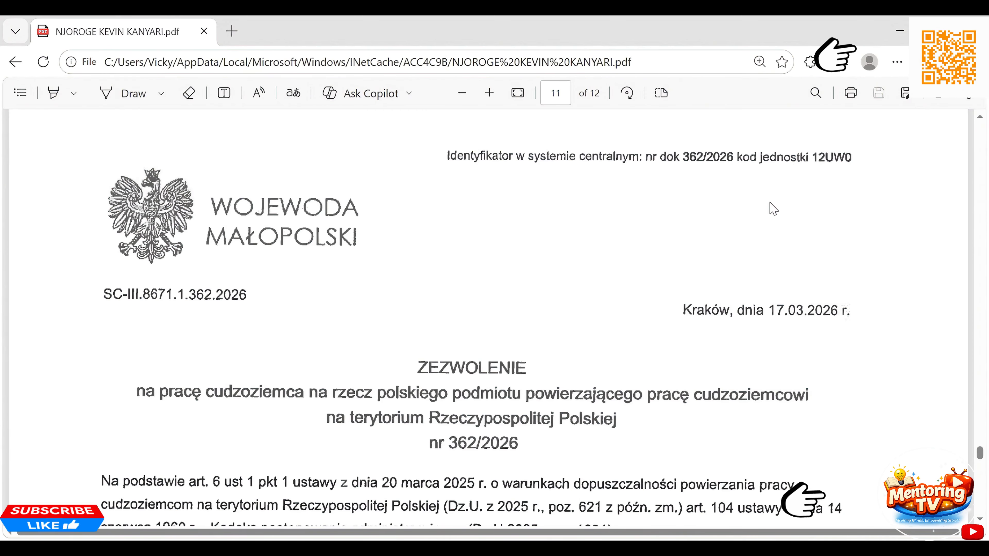
key(alt+Tab)
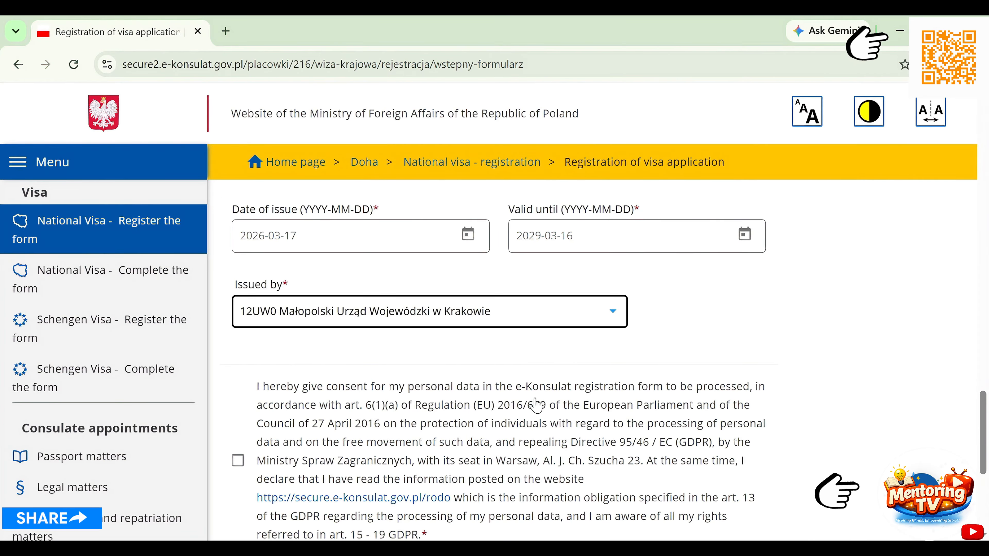
scroll(533, 407, down, 2)
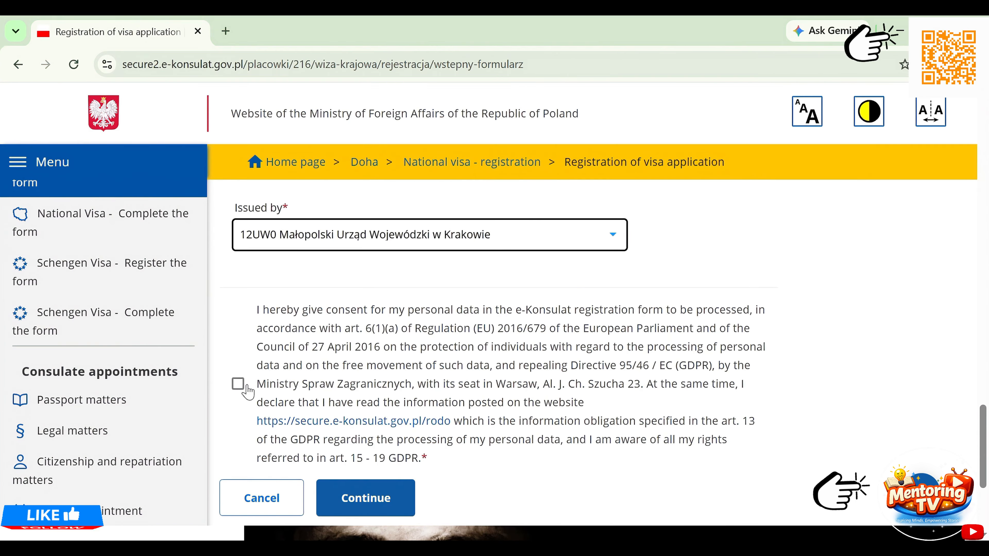
click(238, 384)
- Review the work-document section showing 12UW0 Małopolski Urząd Wojewódzki w Krakowie as issuer
scroll(452, 391, down, 2)
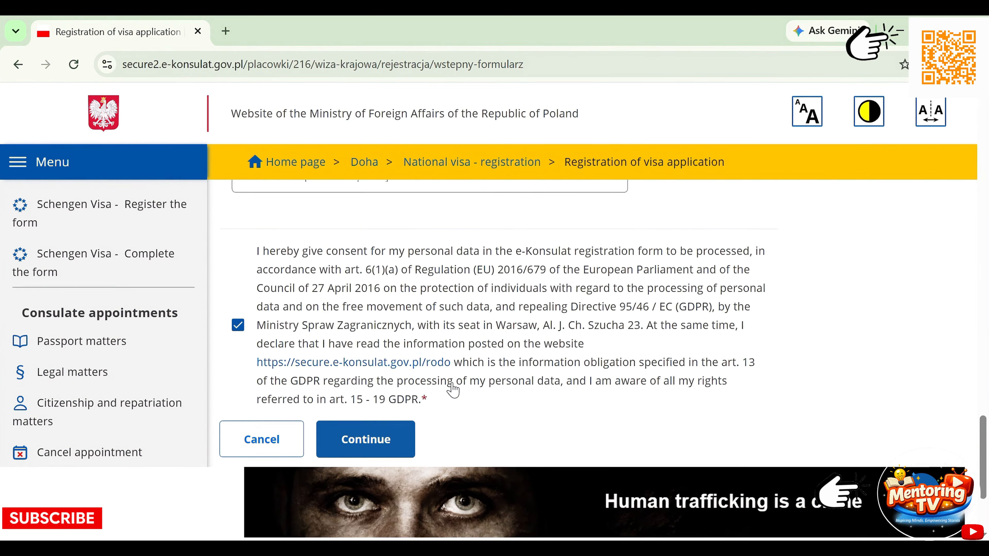
scroll(453, 390, up, 10)
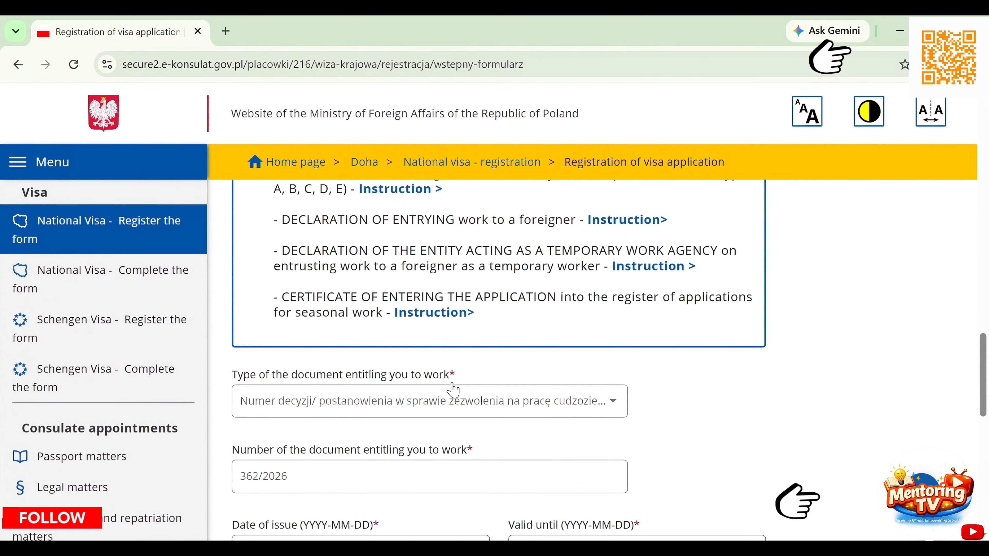
scroll(453, 390, up, 6)
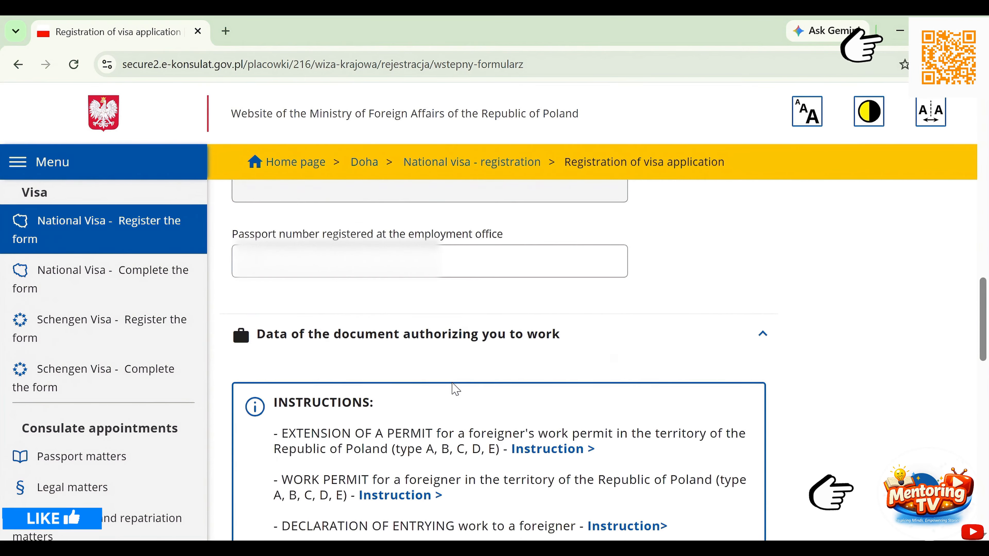
scroll(454, 390, down, 7)
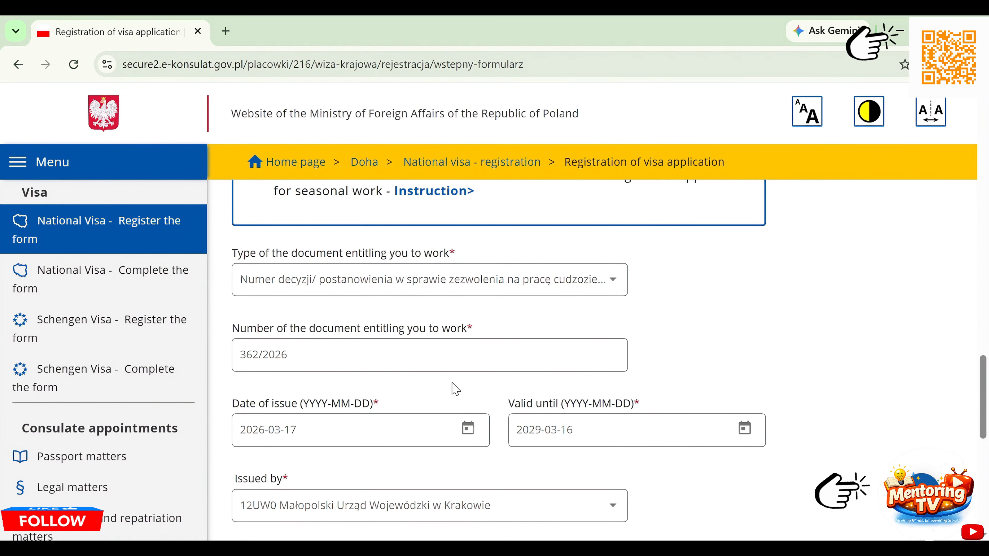
scroll(455, 389, down, 3)
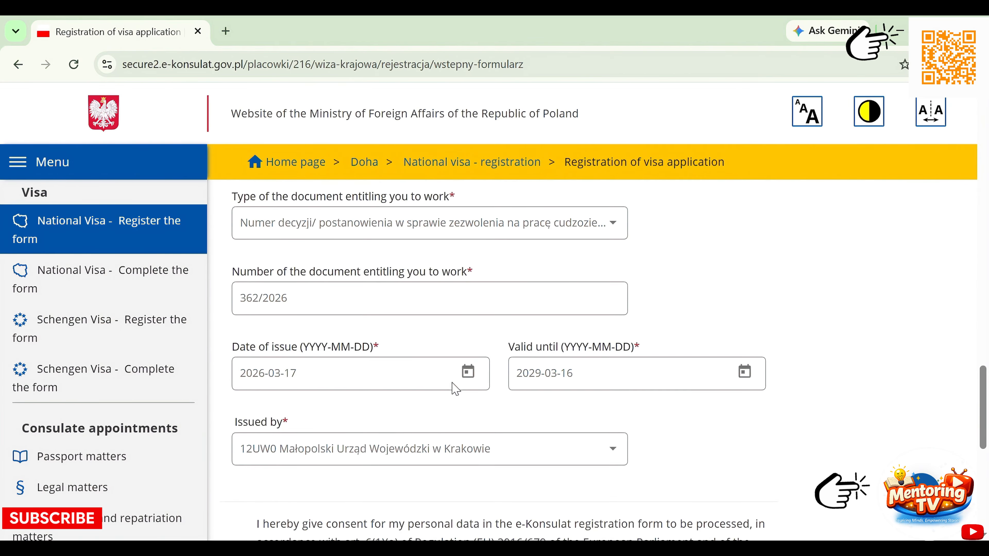
scroll(454, 389, down, 2)
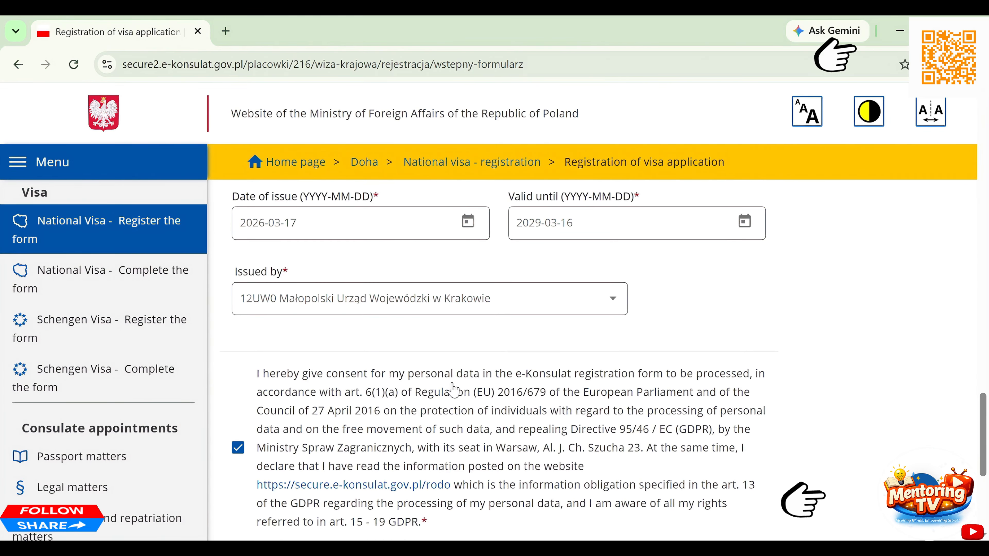
scroll(453, 390, up, 15)
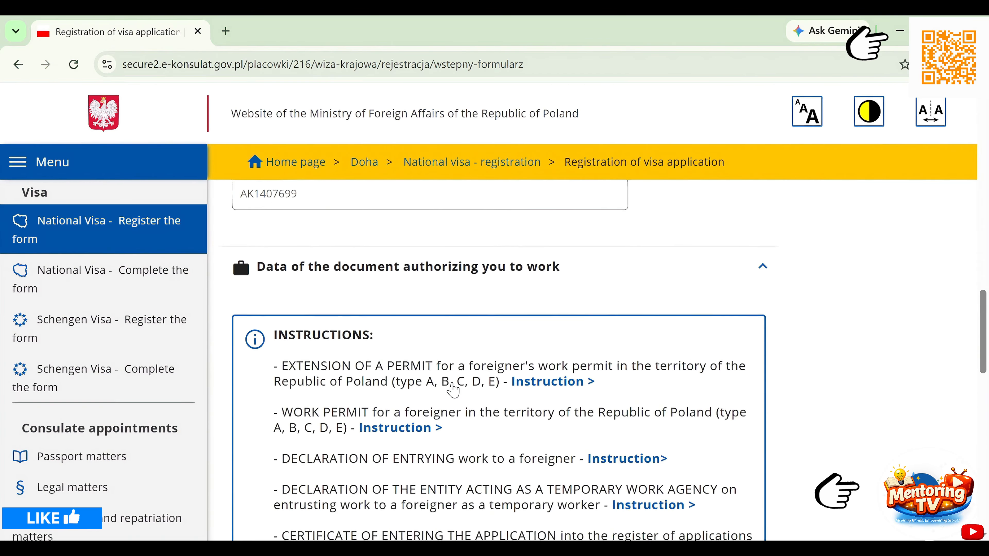
scroll(453, 389, down, 2)
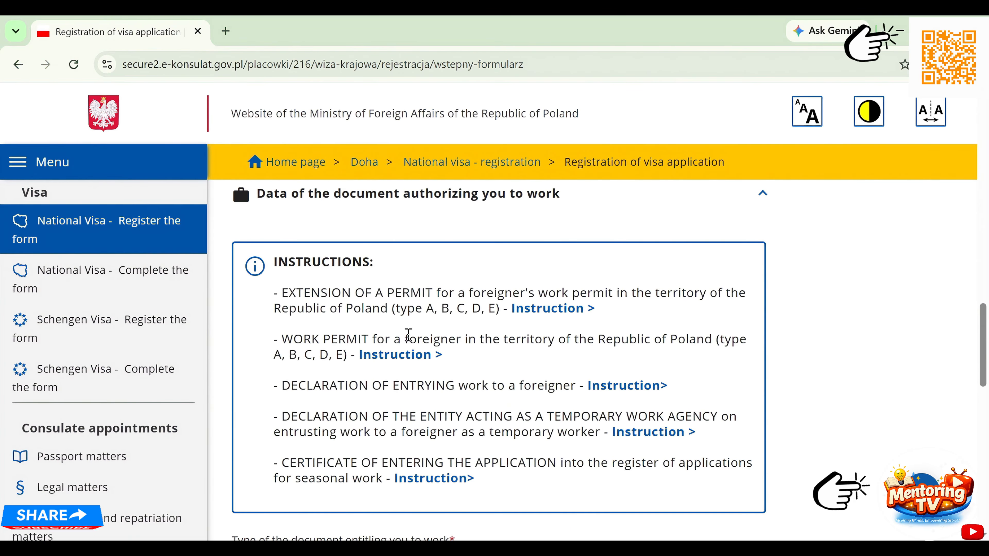
- Open the WORK PERMIT filling instructions and compare them with the applicant's permit PDF
click(401, 355)
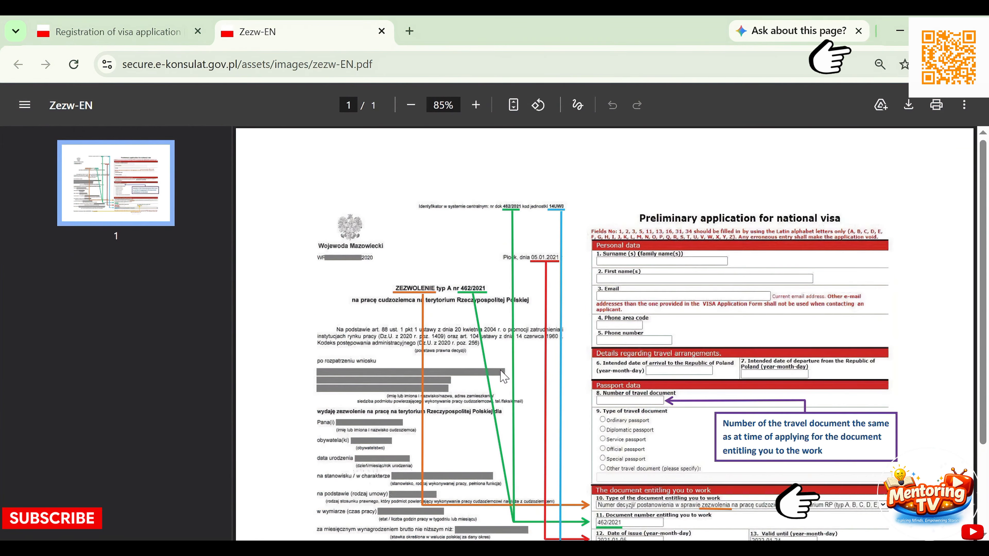
key(alt+Tab)
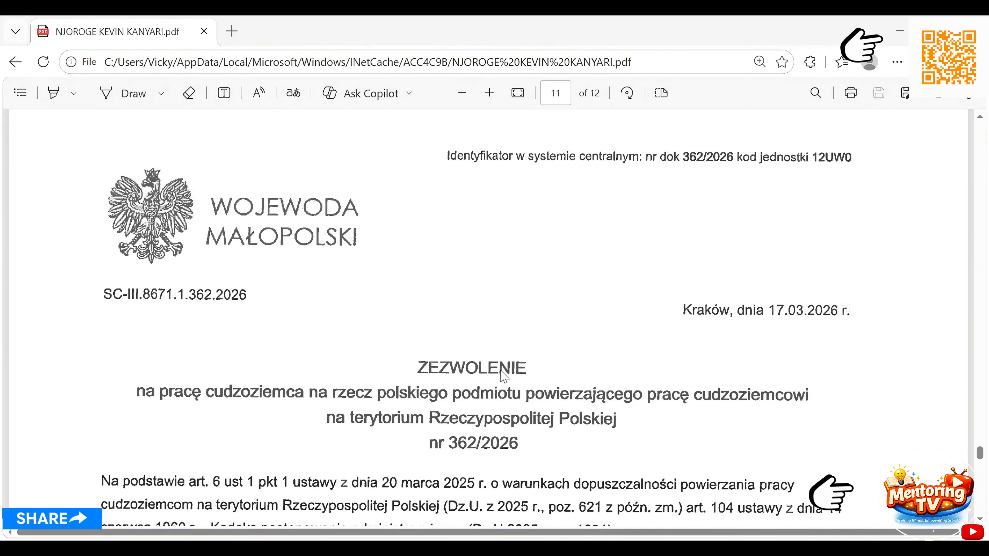
key(alt+Tab)
- Continue to the final review, answer the browser's passport-details prompt, and save the application
scroll(352, 228, down, 5)
scroll(352, 229, down, 6)
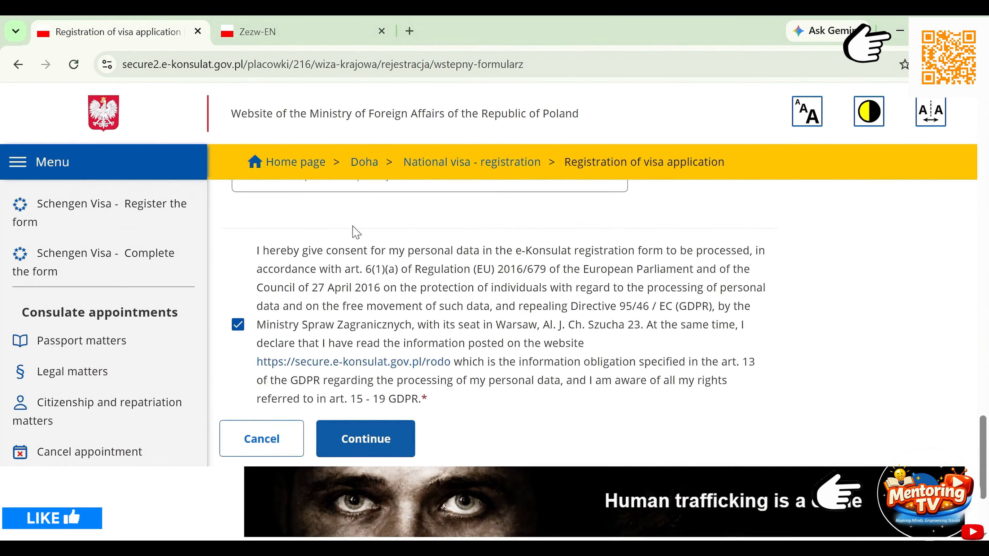
scroll(353, 232, up, 5)
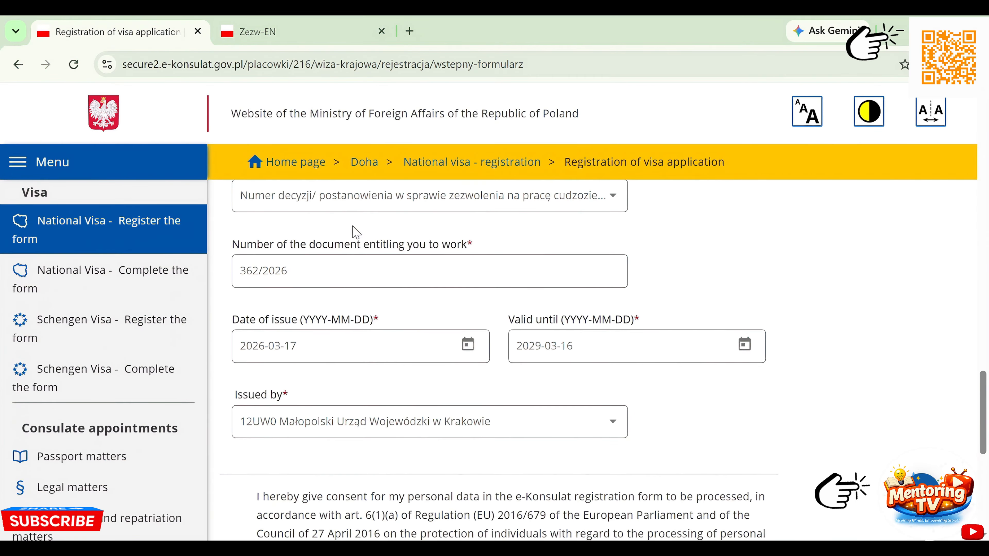
scroll(356, 232, down, 5)
click(356, 383)
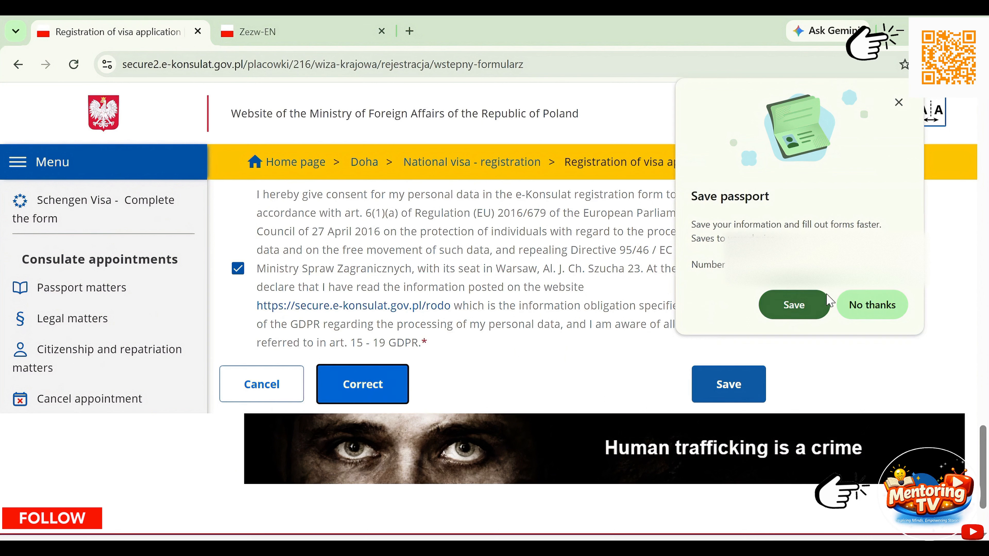
click(813, 306)
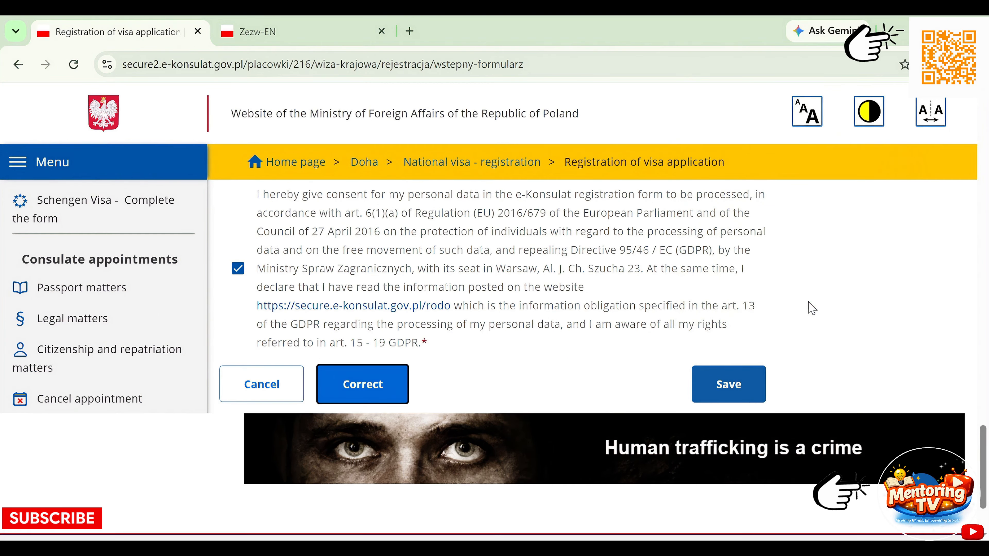
click(730, 384)
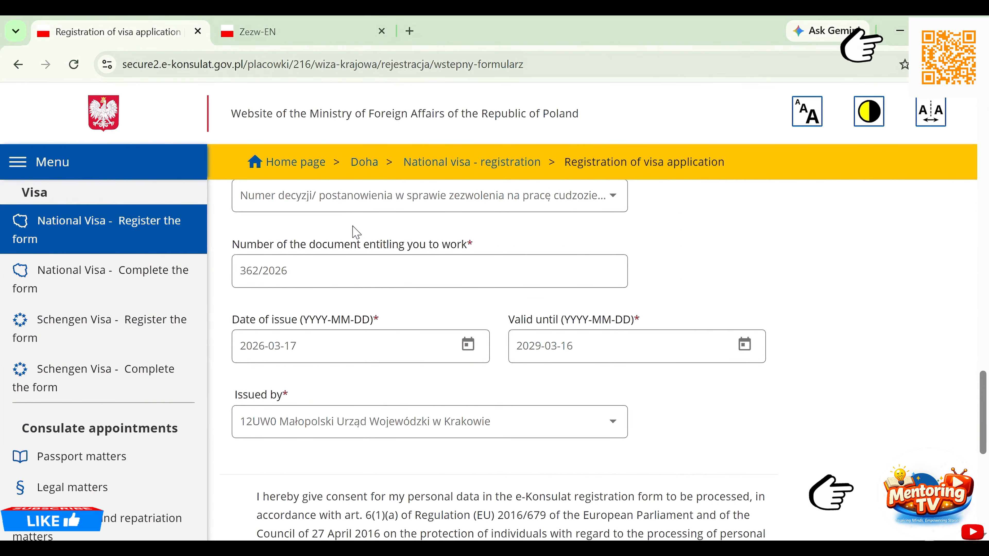
scroll(356, 232, up, 2)
scroll(356, 232, up, 10)
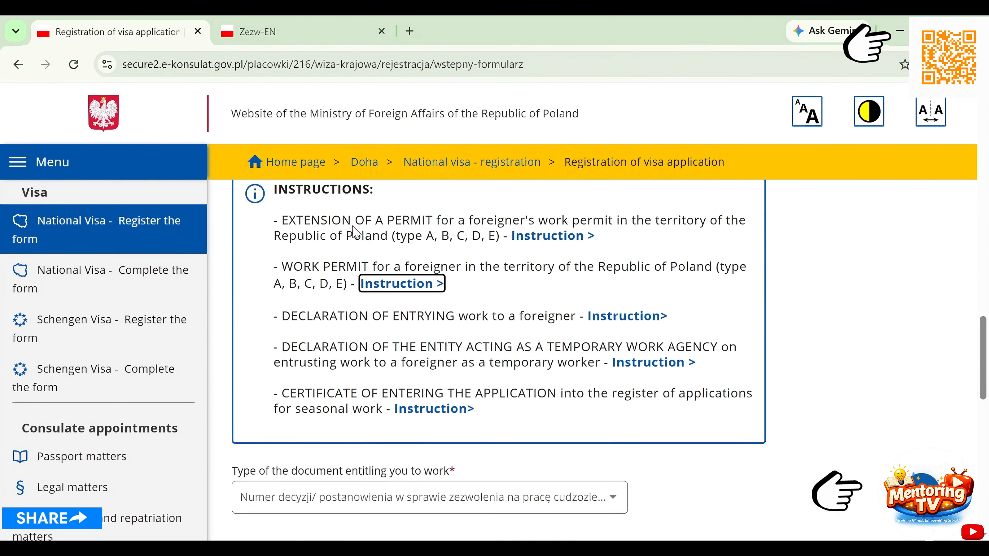
scroll(356, 232, up, 8)
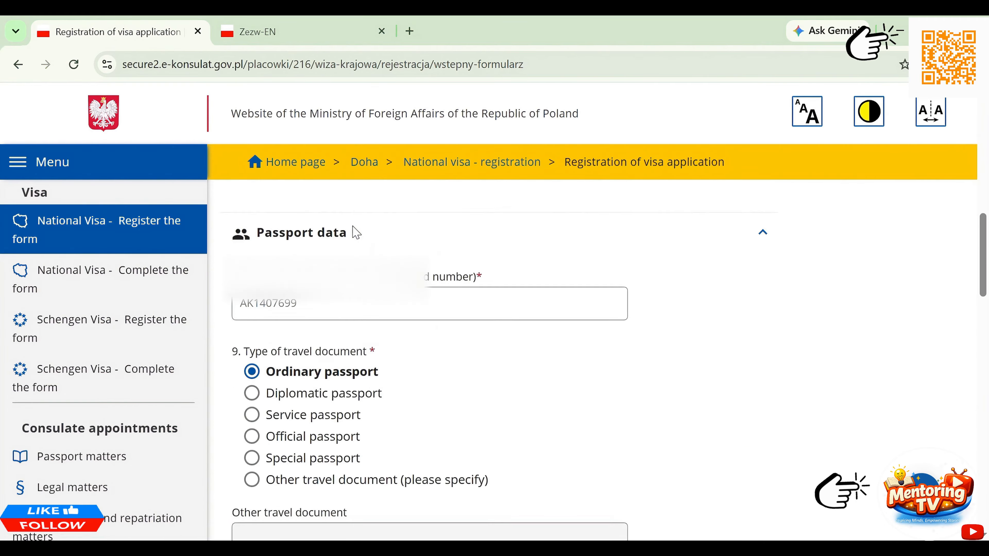
scroll(356, 232, down, 3)
scroll(356, 233, down, 15)
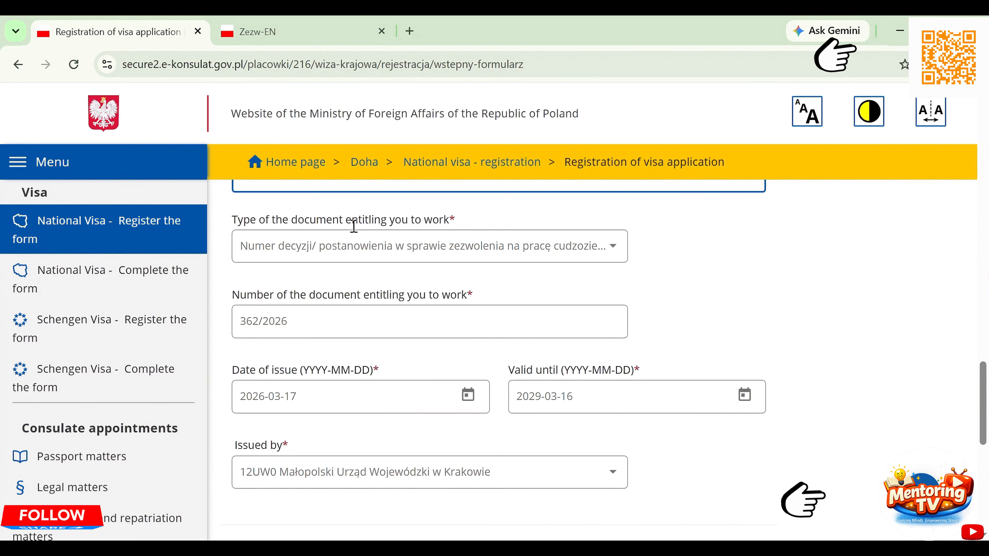
click(310, 36)
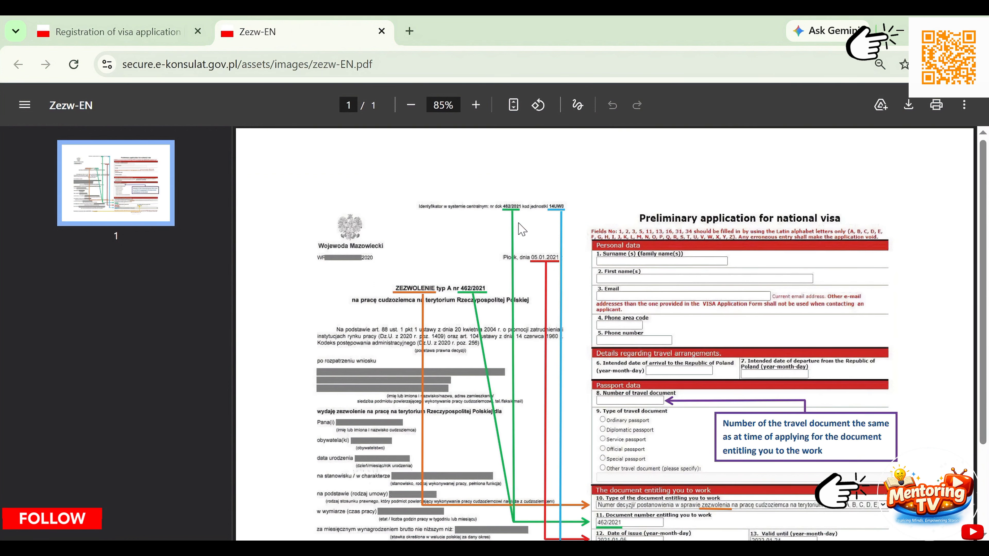
scroll(522, 230, down, 1)
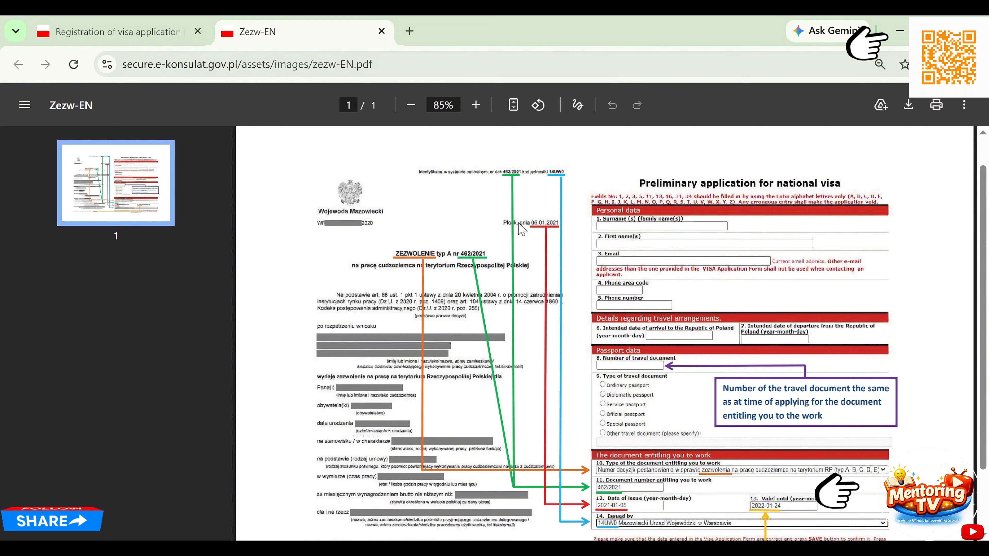
click(475, 104)
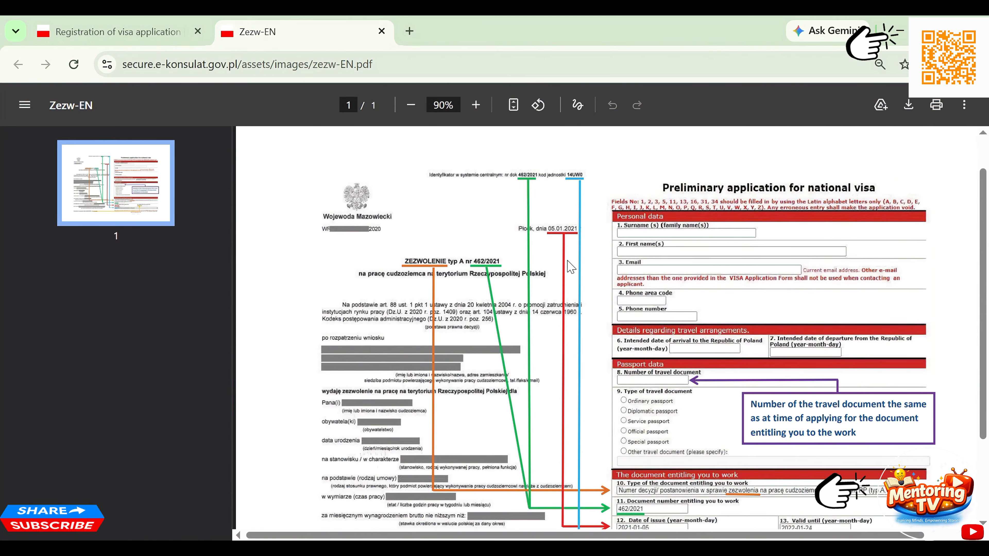
scroll(570, 267, down, 1)
scroll(570, 267, right, 2)
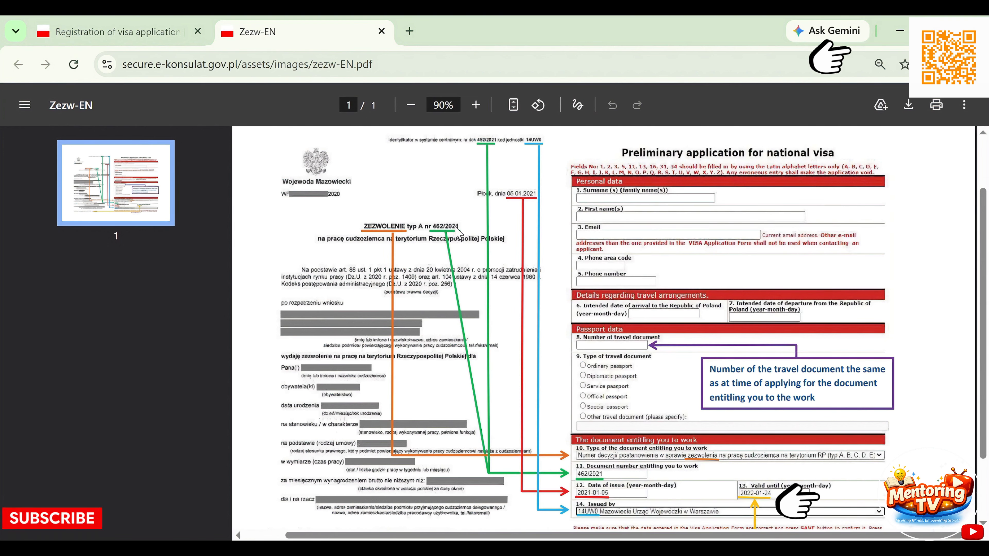
- Return to the registration form and submit the Doha work visa application with Continue
click(159, 31)
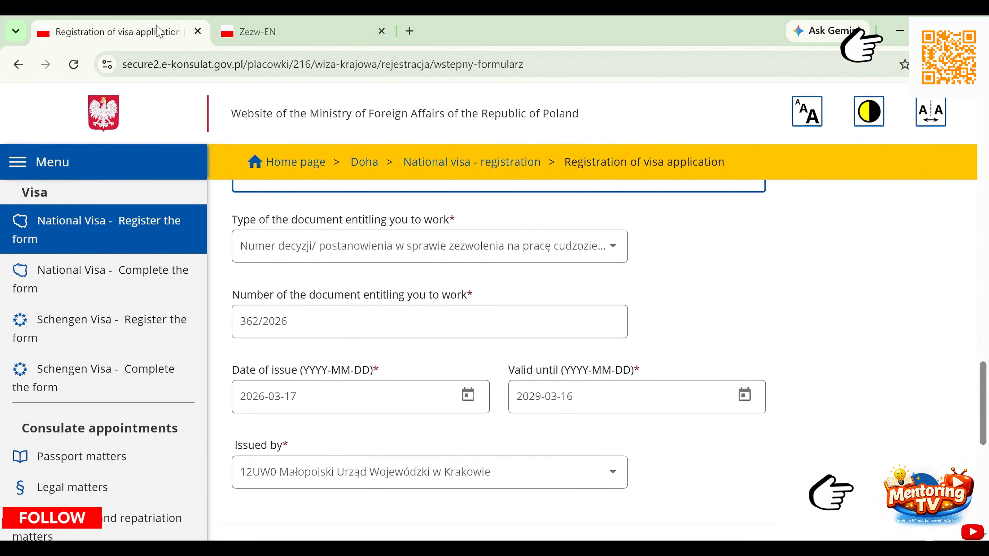
scroll(376, 271, down, 6)
scroll(377, 272, down, 2)
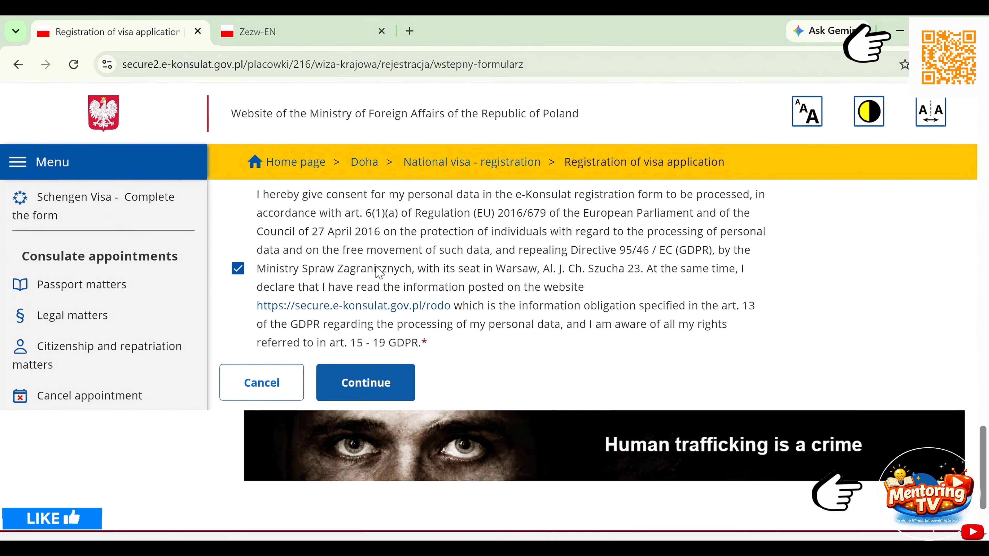
click(356, 382)
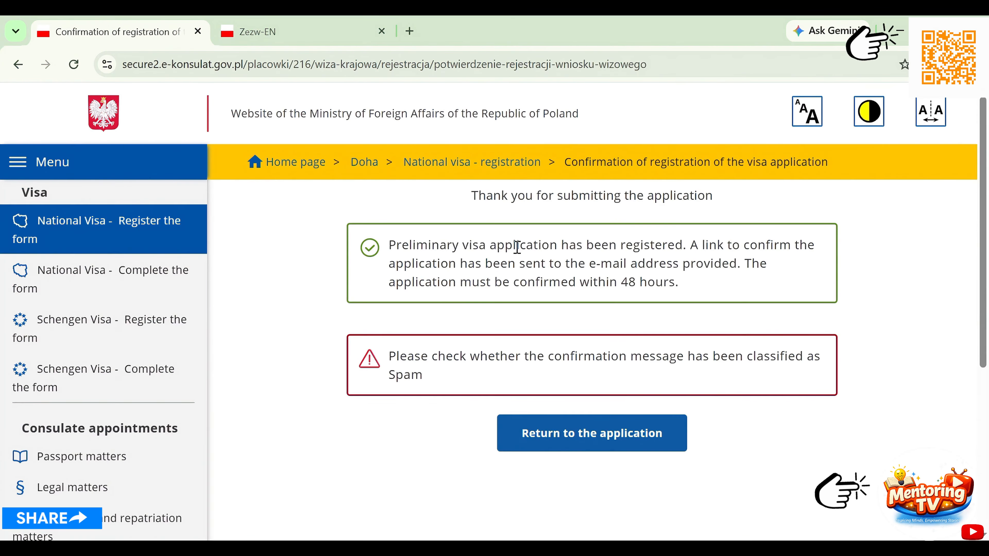